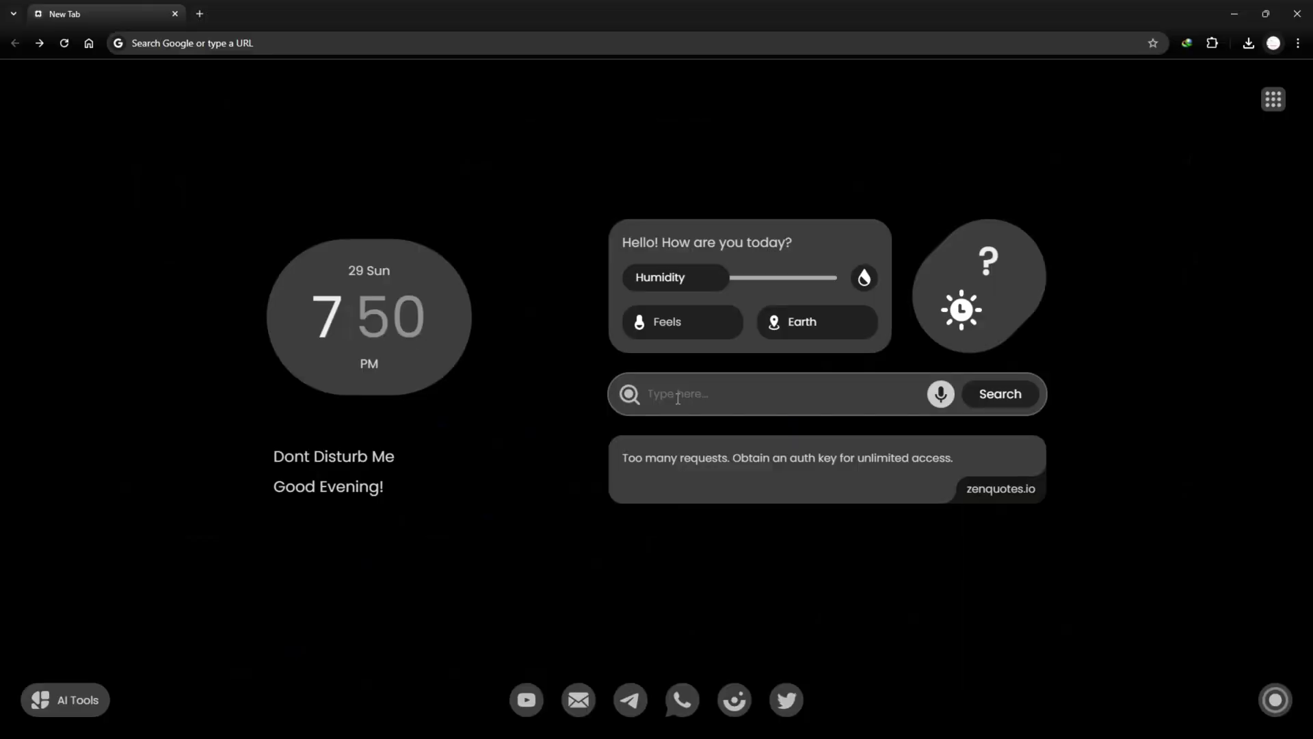
text(amazon)
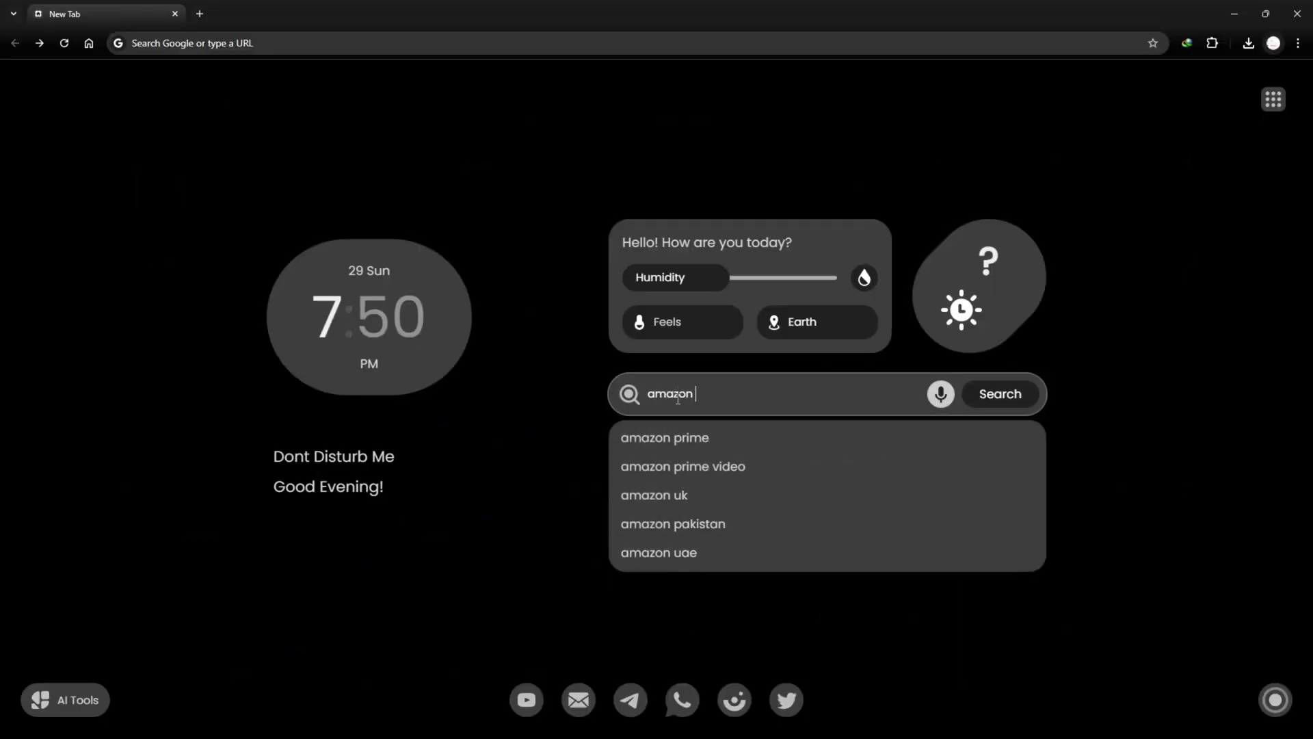
text(r)
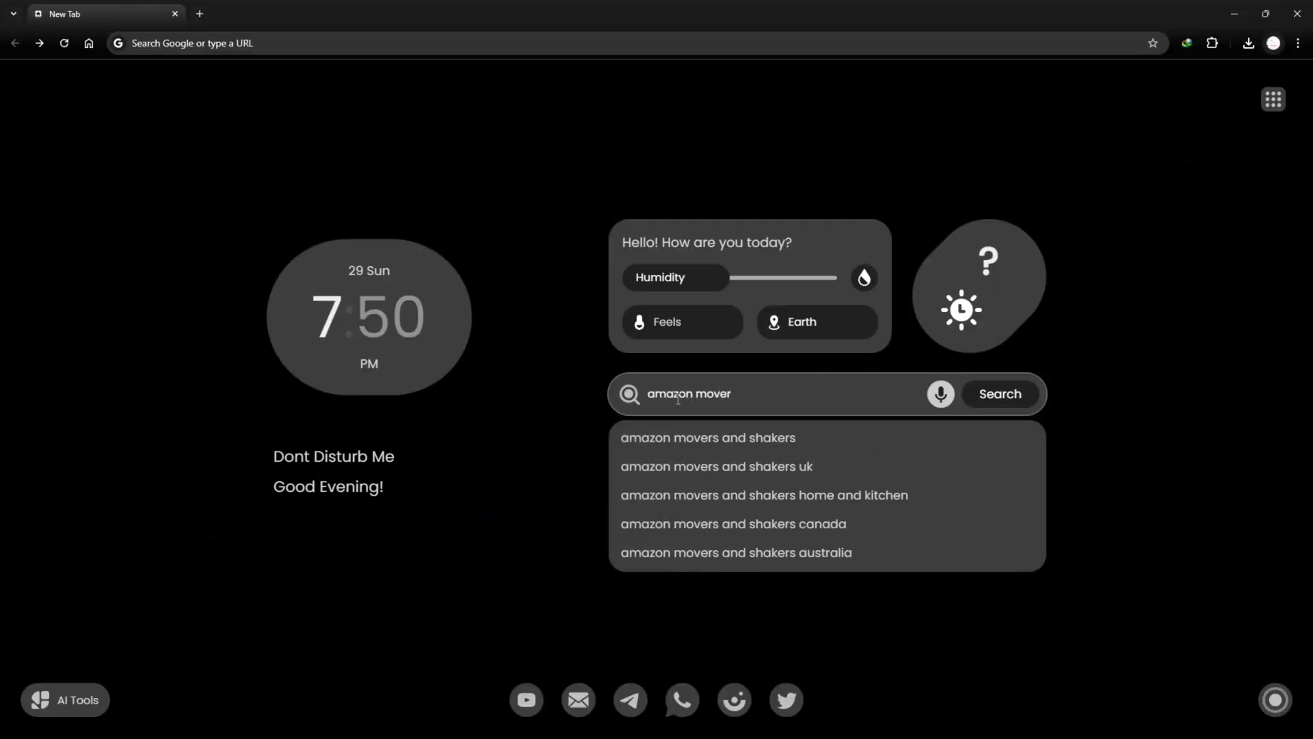
Search Google for 'amazon movers and shakers' and follow the result to Amazon's product listings
click(742, 438)
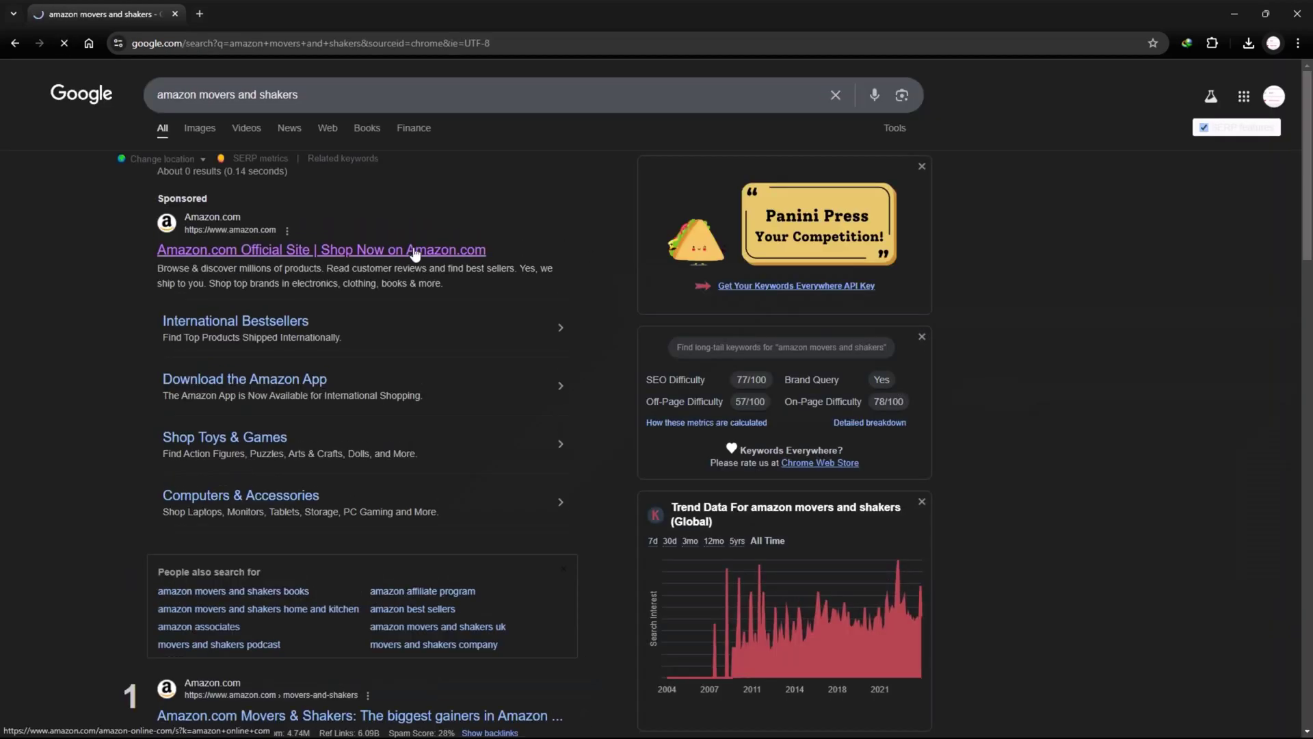
scroll(657, 475, down, 2)
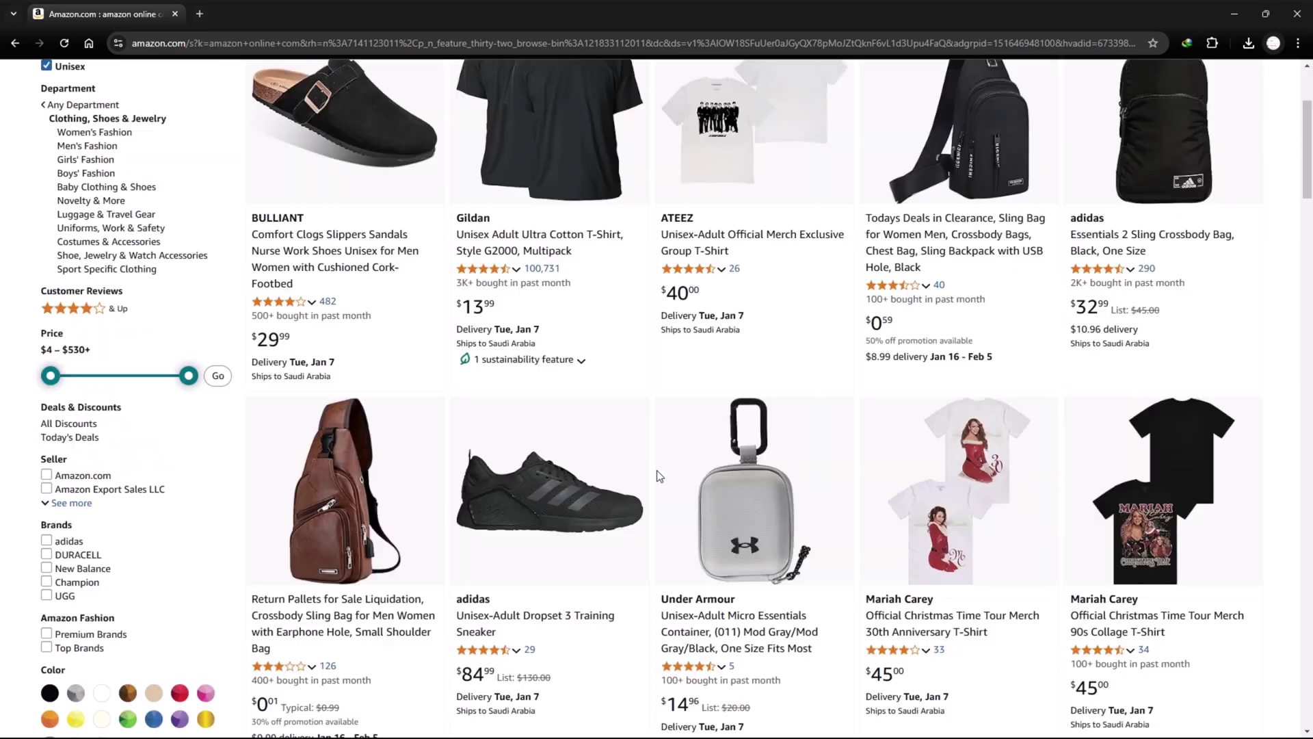
scroll(658, 474, down, 3)
scroll(657, 474, down, 2)
scroll(657, 476, down, 2)
scroll(657, 474, down, 3)
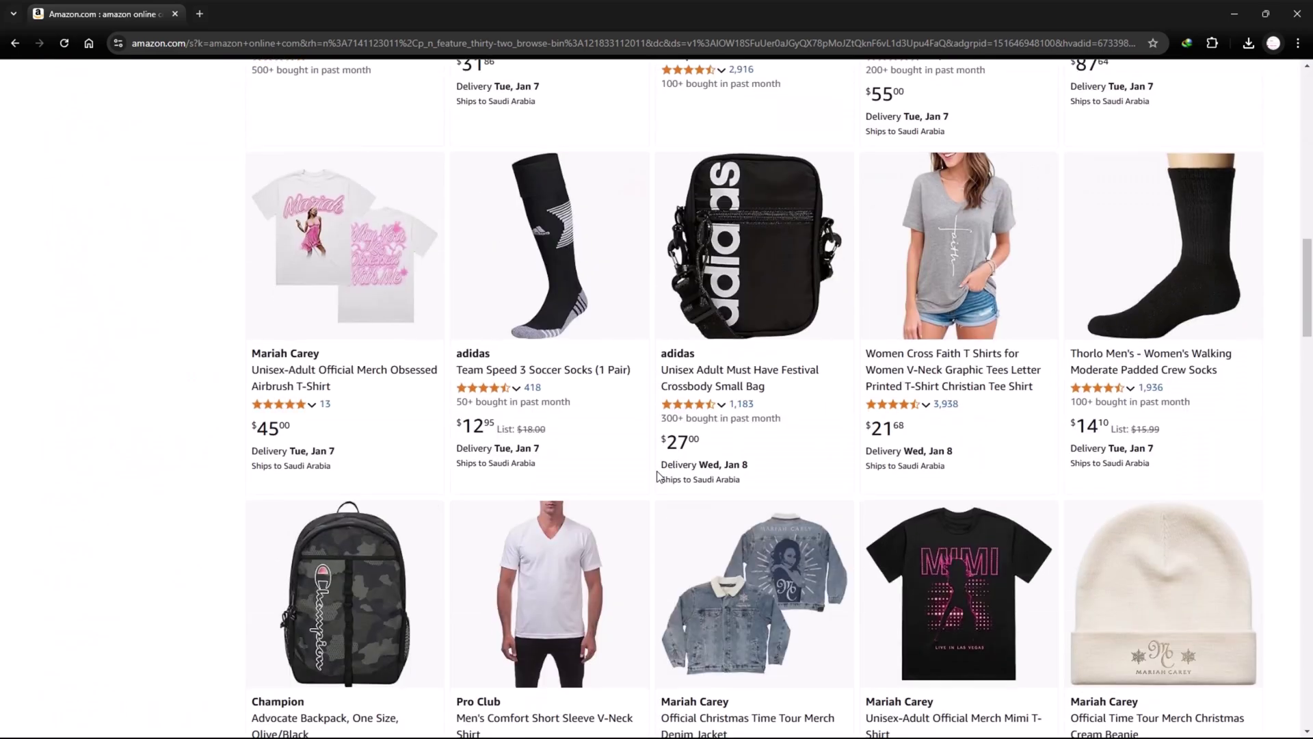
scroll(658, 475, down, 2)
scroll(657, 474, down, 3)
scroll(657, 474, down, 1)
scroll(658, 475, down, 5)
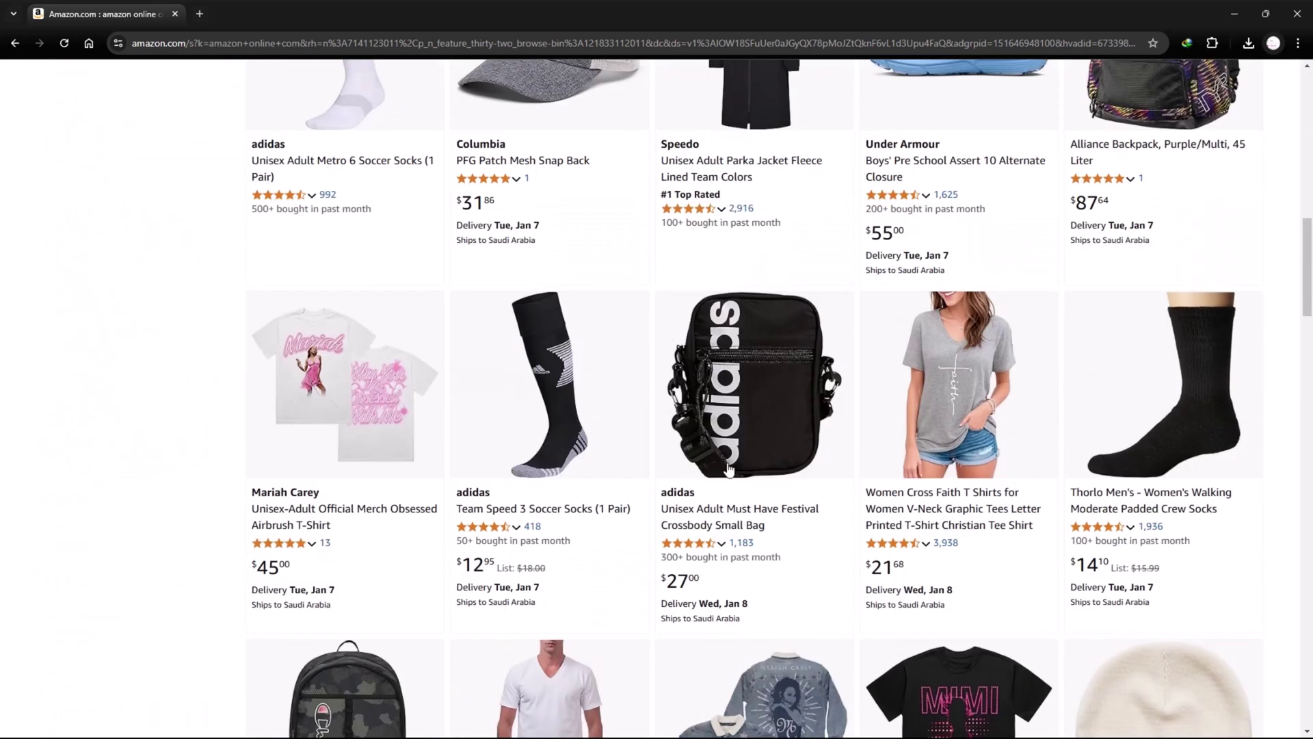
drag(1312, 299, 1312, 130)
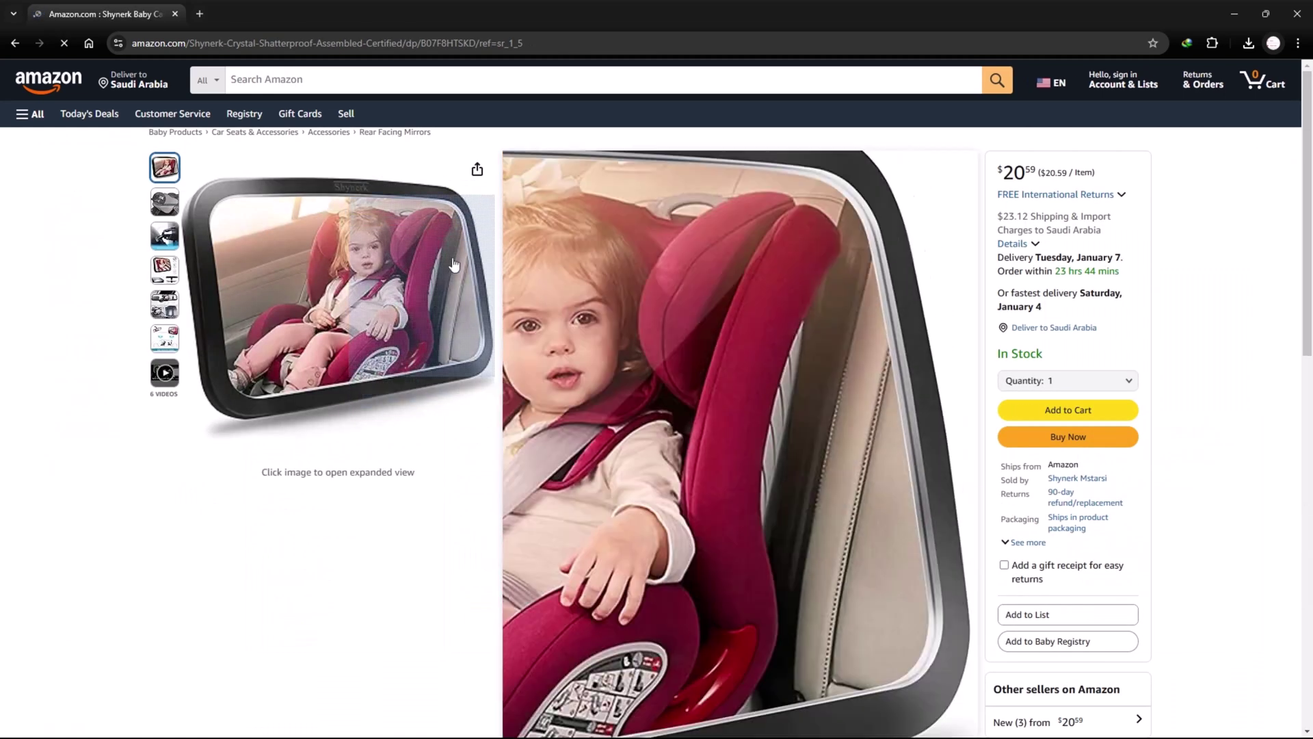
Copy the URL of the Shynerk rear-facing baby car mirror product page
click(690, 47)
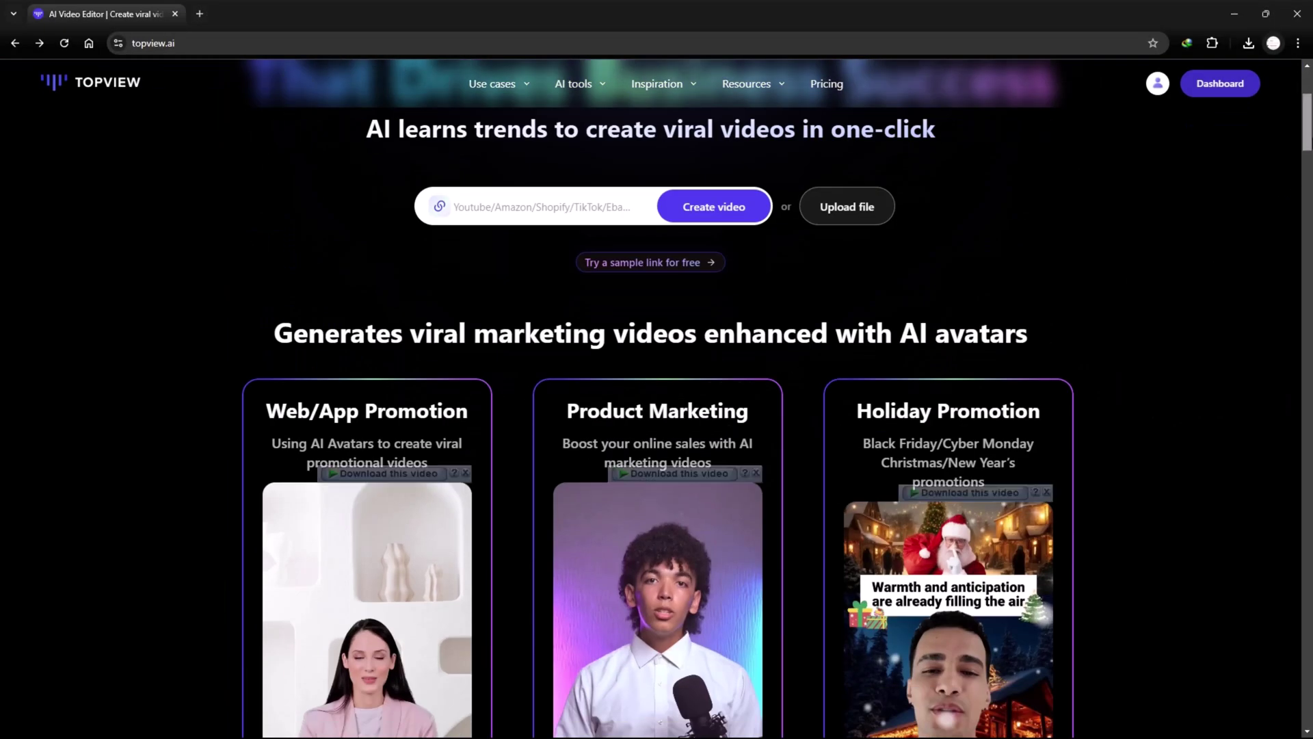
scroll(1207, 249, down, 5)
scroll(657, 411, down, 3)
scroll(657, 411, down, 5)
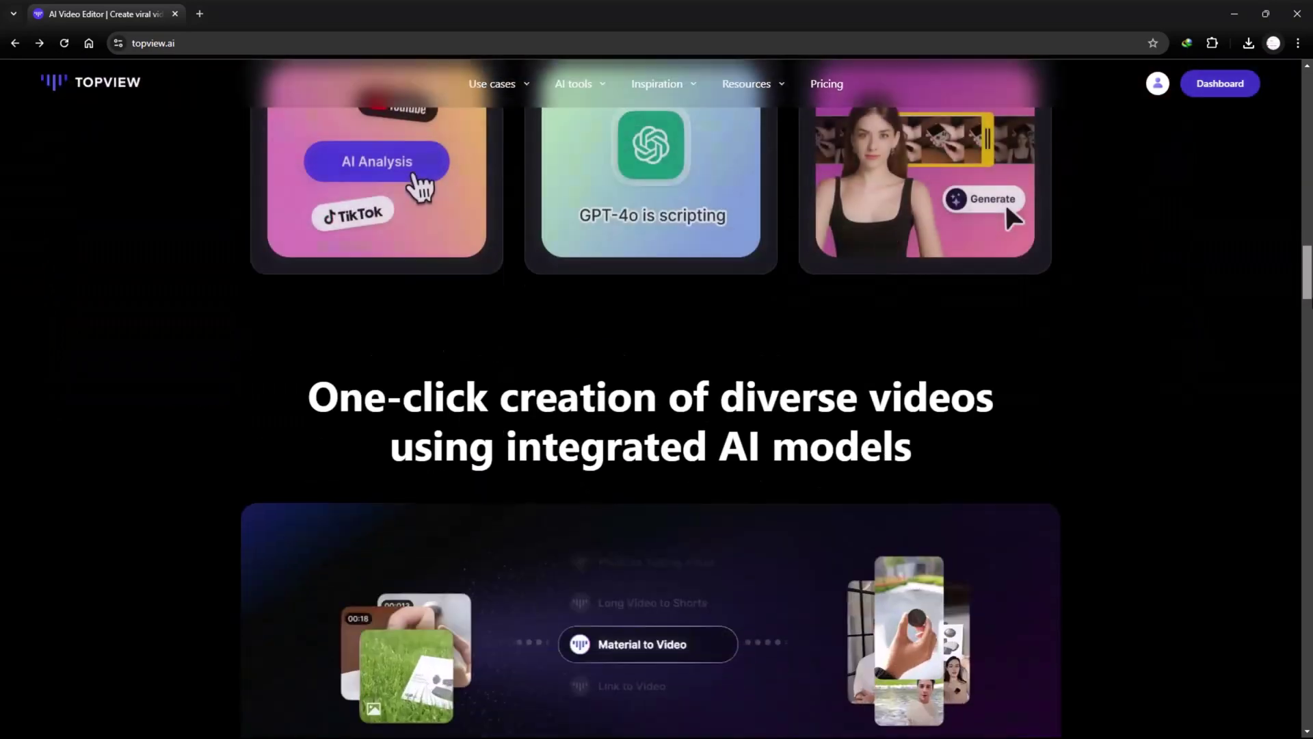
scroll(656, 411, down, 4)
scroll(657, 410, down, 5)
scroll(658, 410, down, 5)
scroll(657, 411, down, 4)
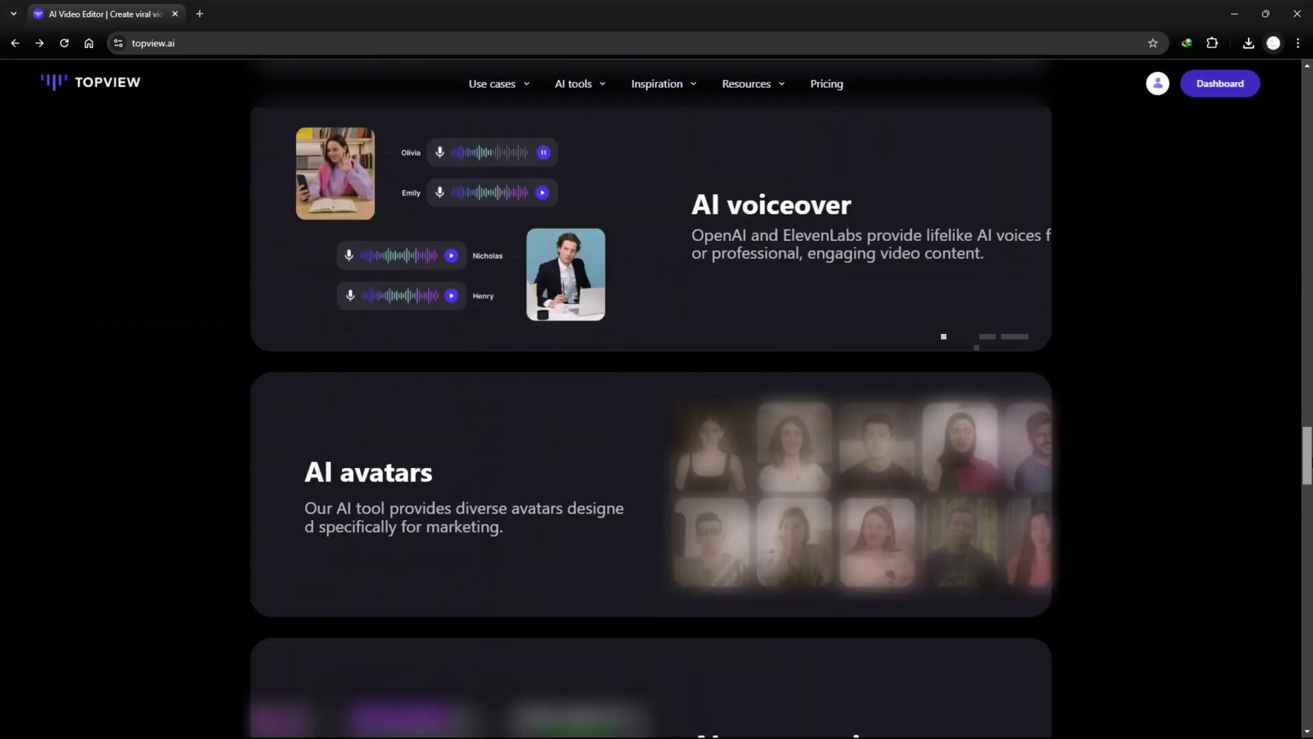
scroll(657, 411, down, 4)
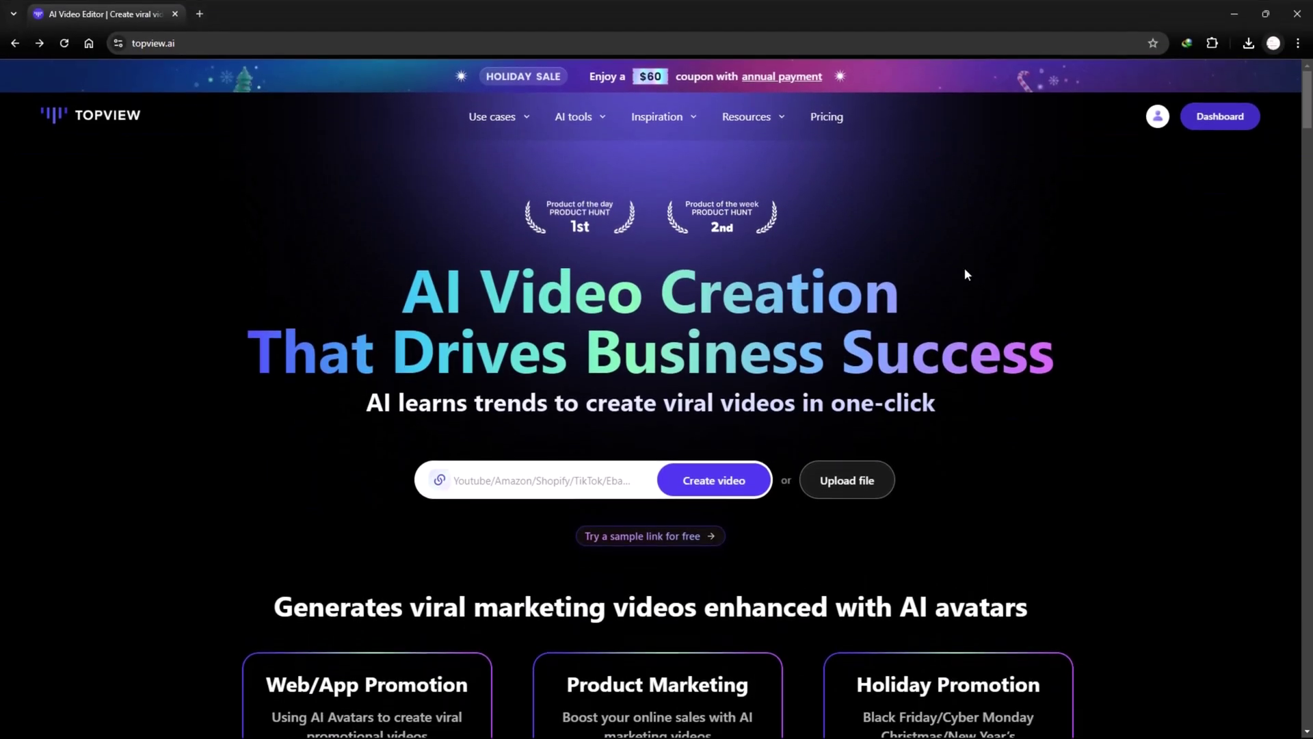
scroll(964, 274, down, 3)
scroll(1072, 271, down, 3)
scroll(1071, 271, down, 5)
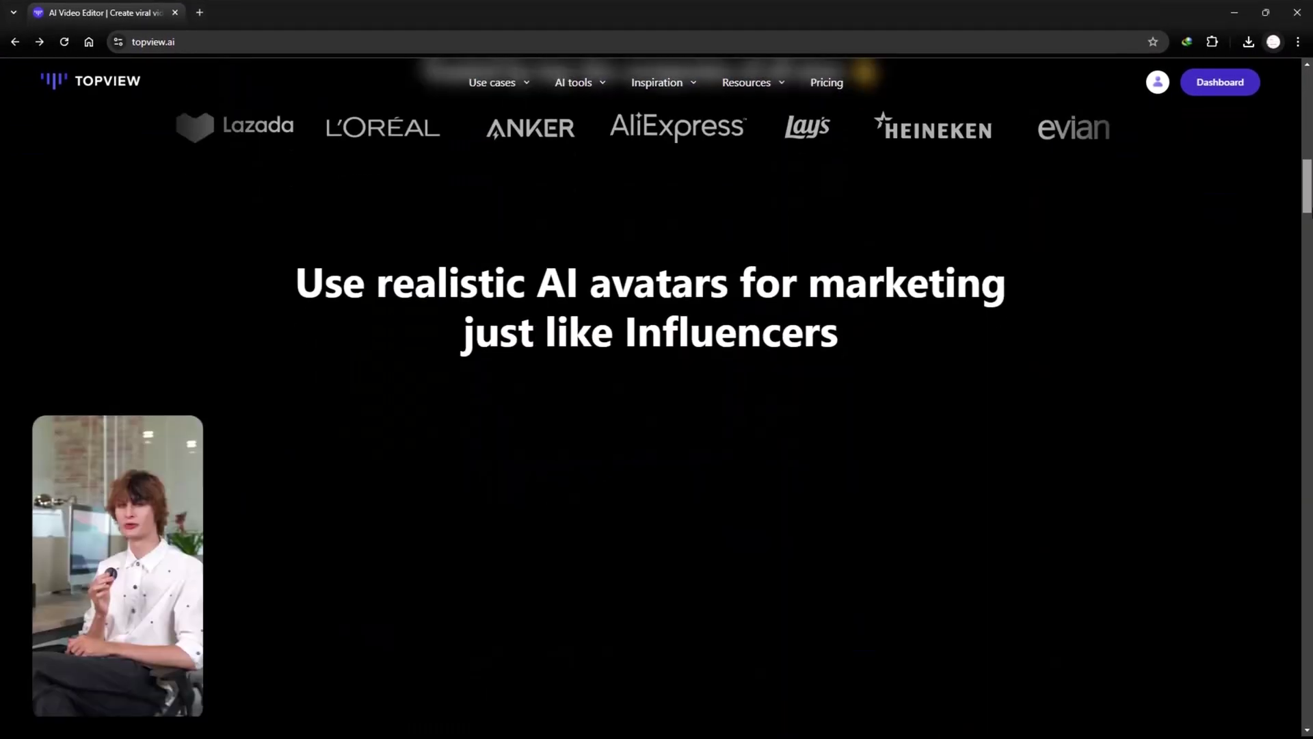
scroll(1060, 353, down, 5)
scroll(1059, 353, down, 4)
scroll(1060, 355, down, 4)
scroll(1059, 354, down, 4)
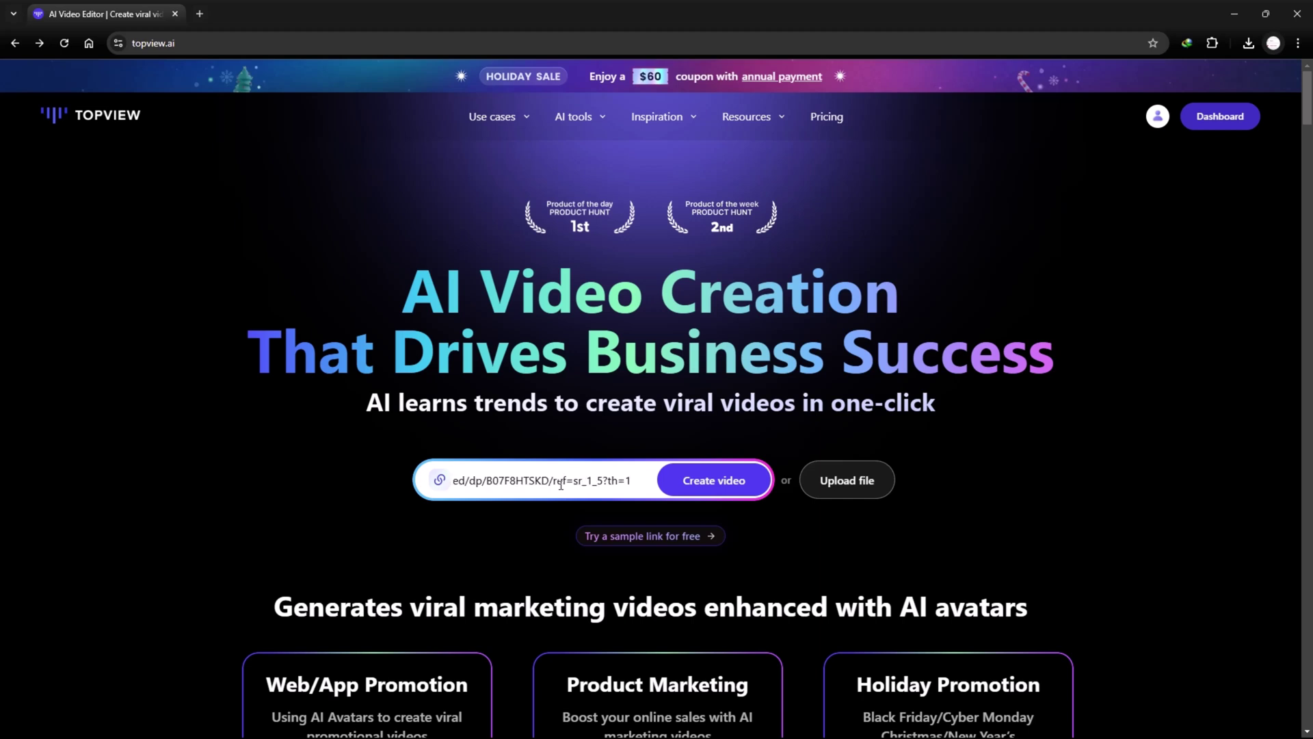
Create a video from the pasted Amazon link, close the materials picker, and choose Use My Script
click(741, 494)
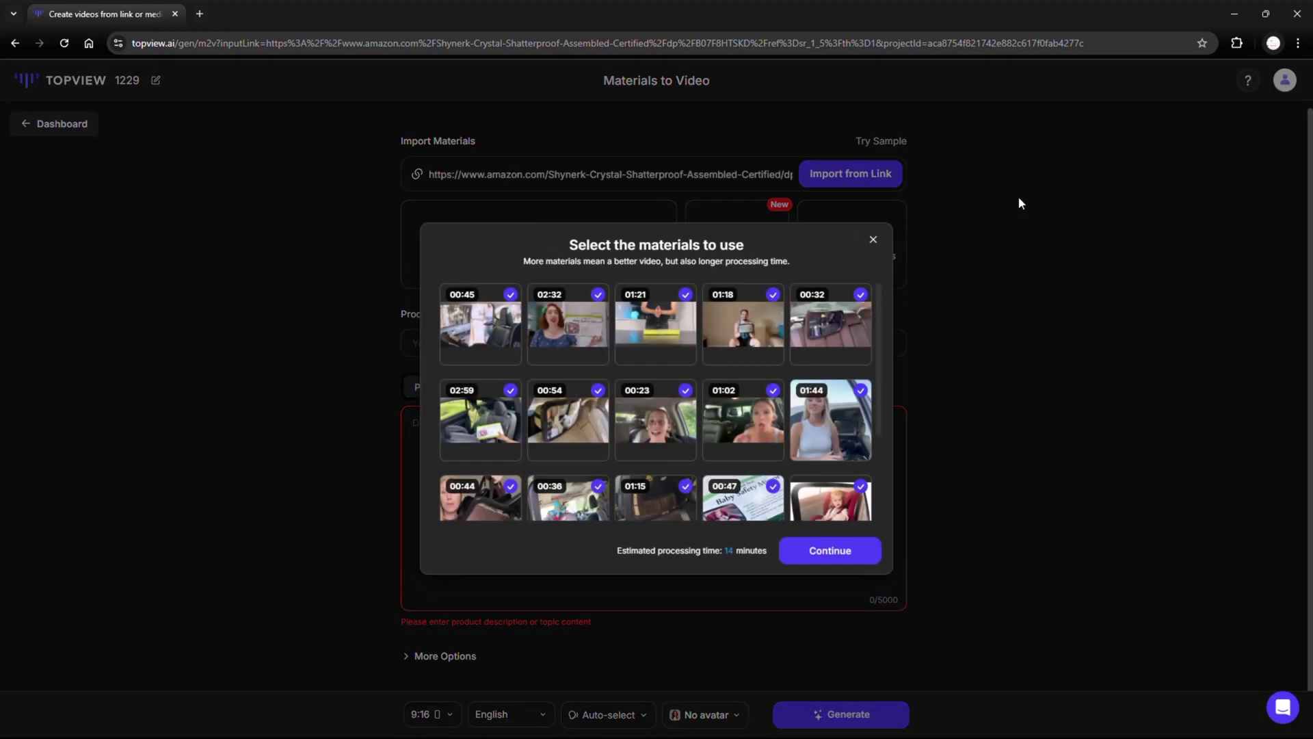
scroll(621, 407, down, 2)
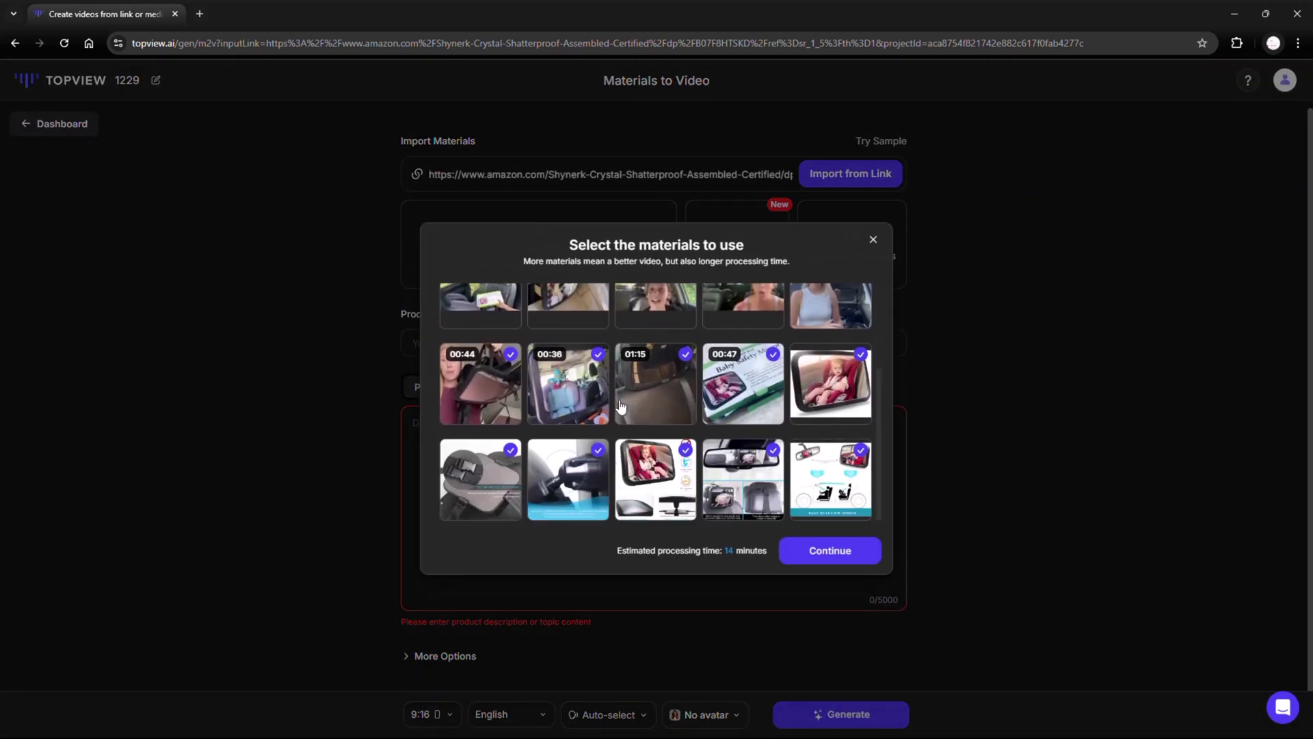
scroll(620, 408, up, 2)
scroll(602, 432, down, 2)
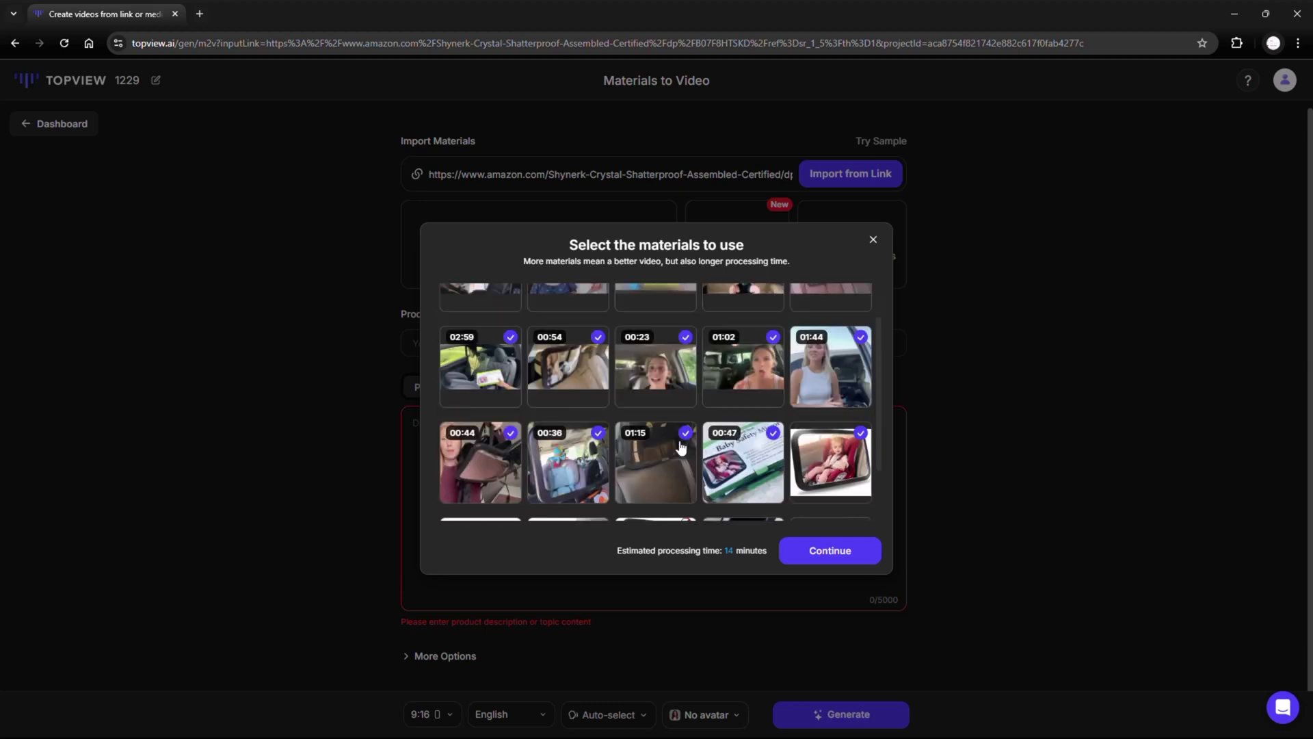
scroll(571, 486, up, 2)
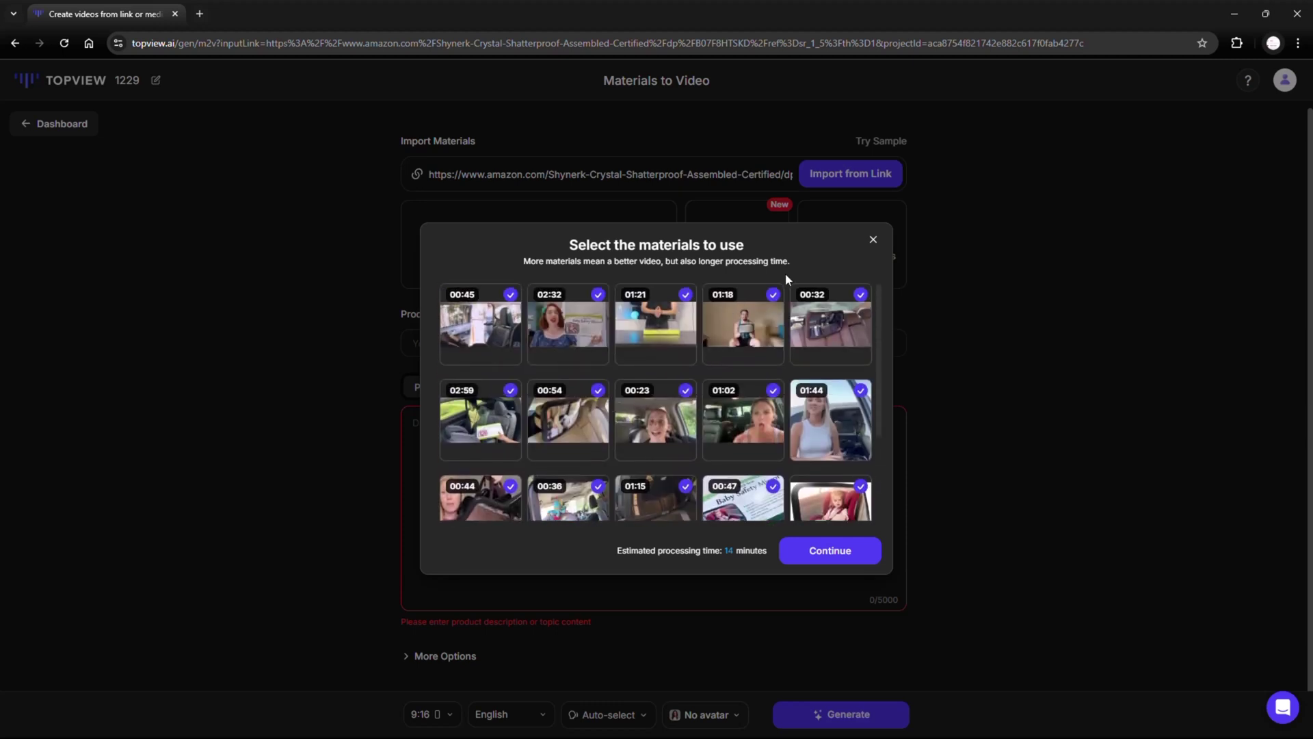
click(873, 242)
click(608, 388)
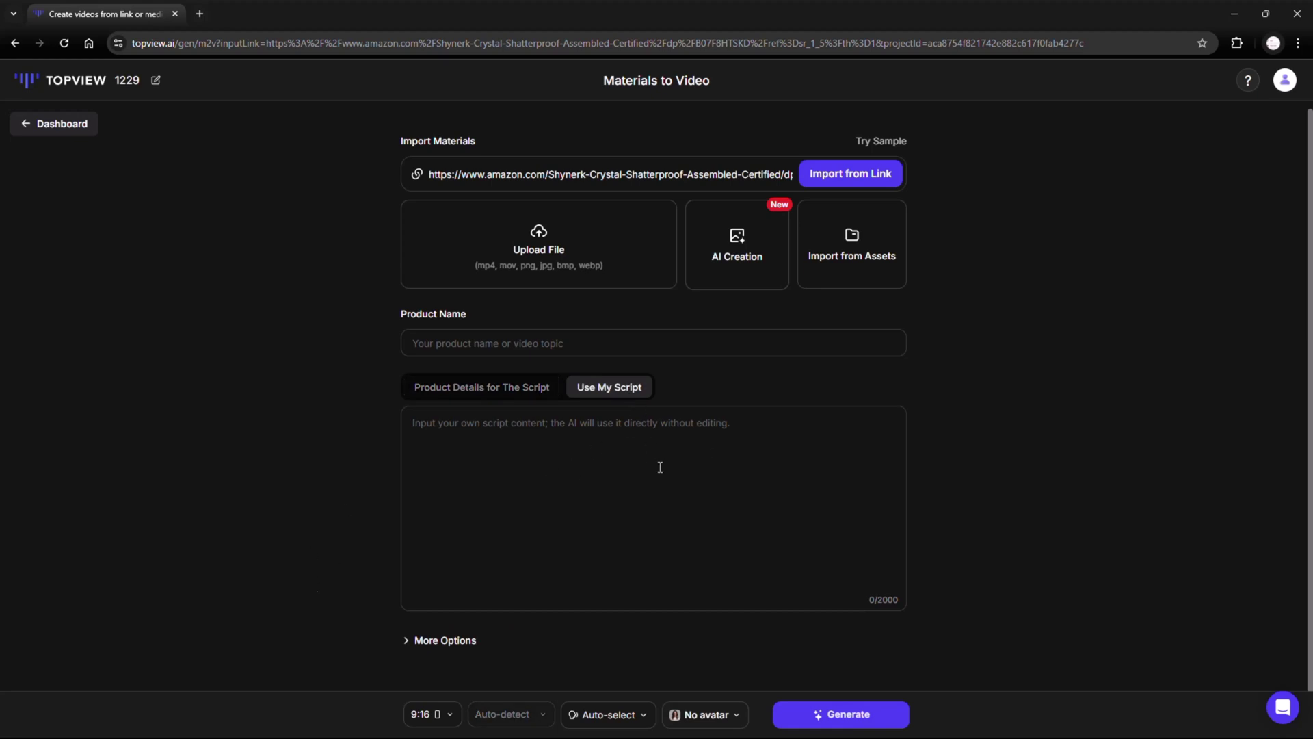
Keep the video aspect ratio at 9:16
click(369, 443)
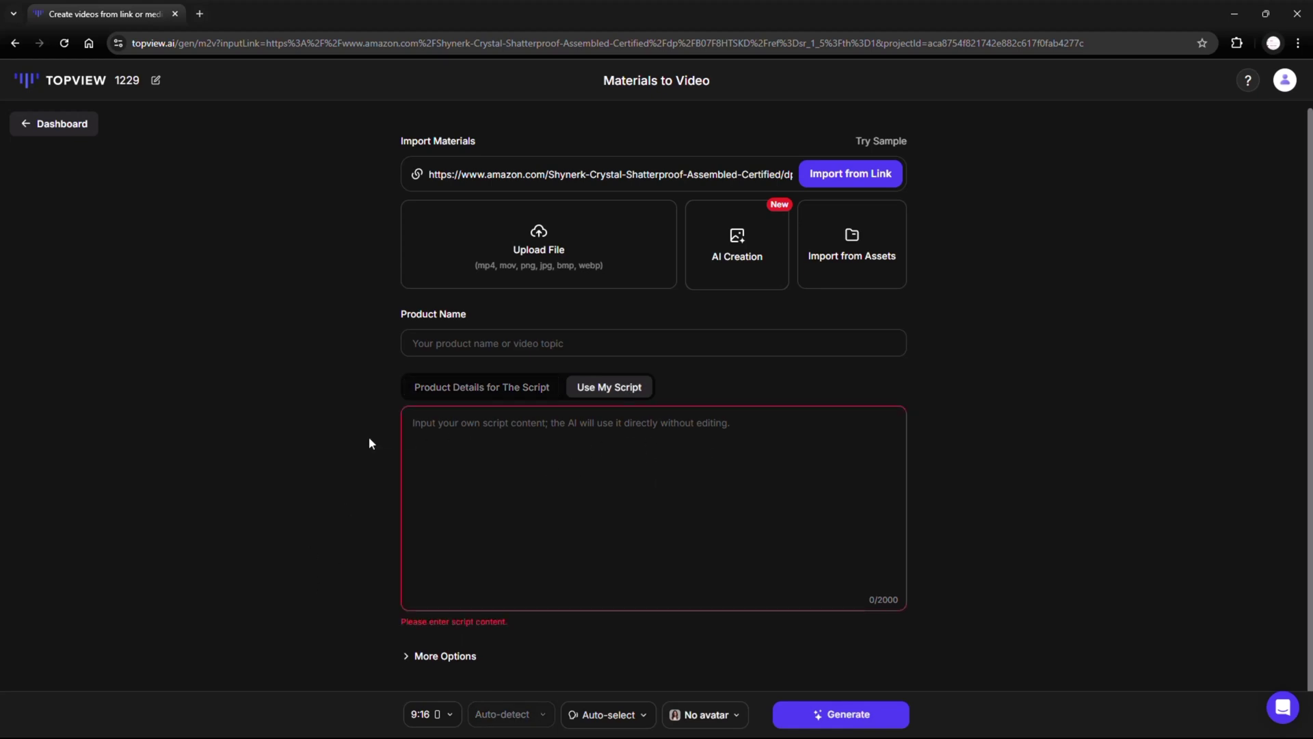
click(420, 713)
click(332, 608)
Switch to product details and review the script language, voice and avatar options
click(513, 388)
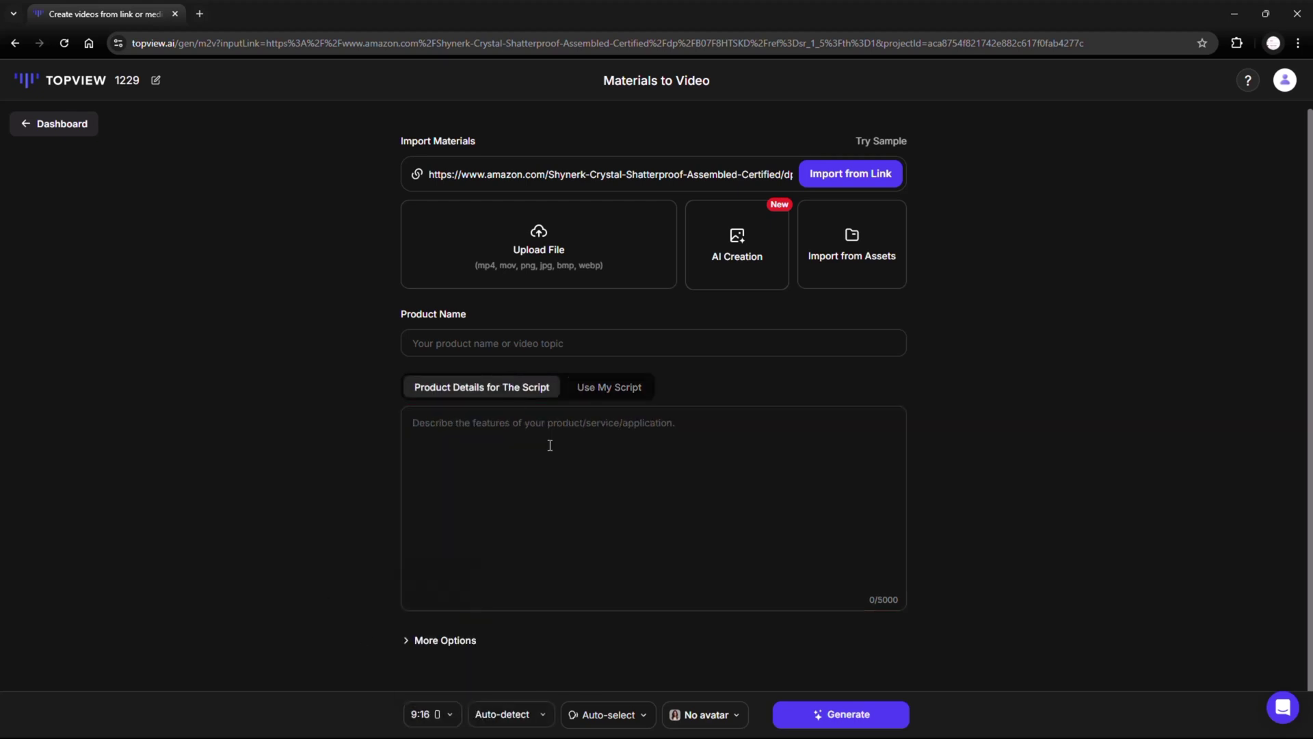
click(527, 704)
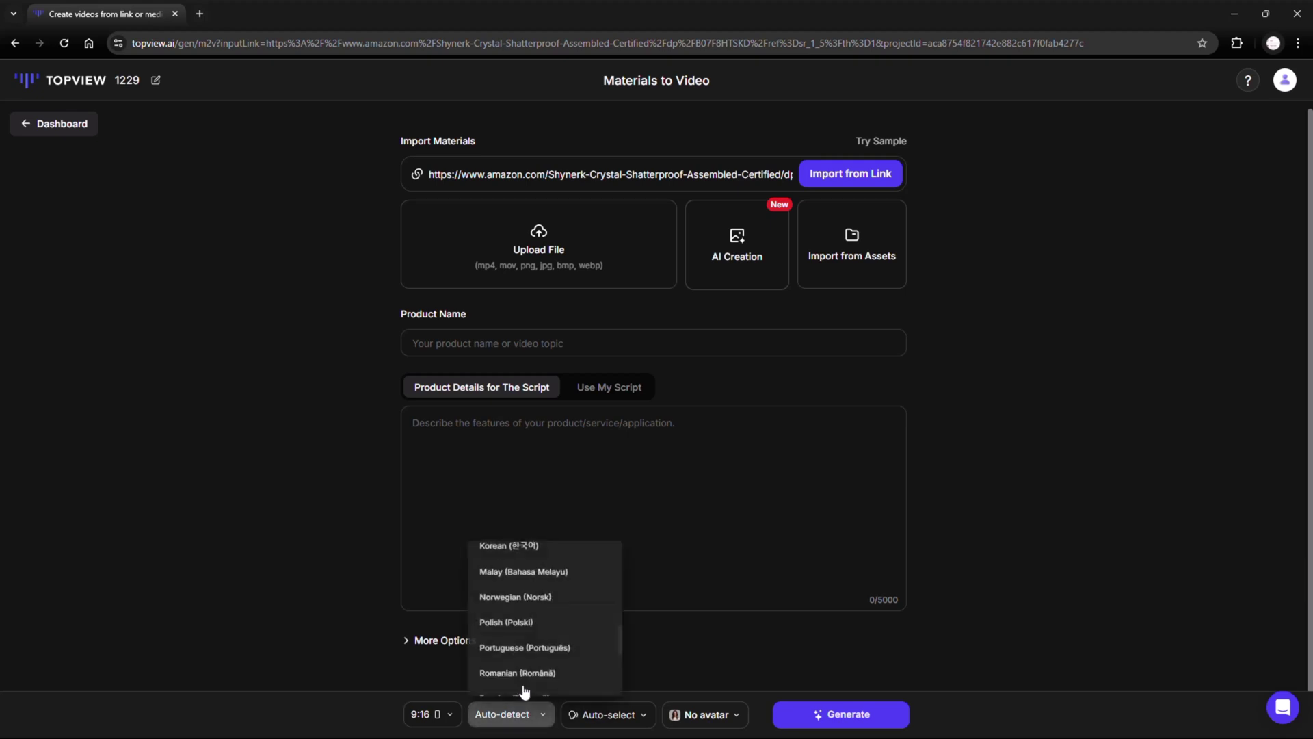
scroll(534, 657, down, 5)
scroll(536, 653, up, 5)
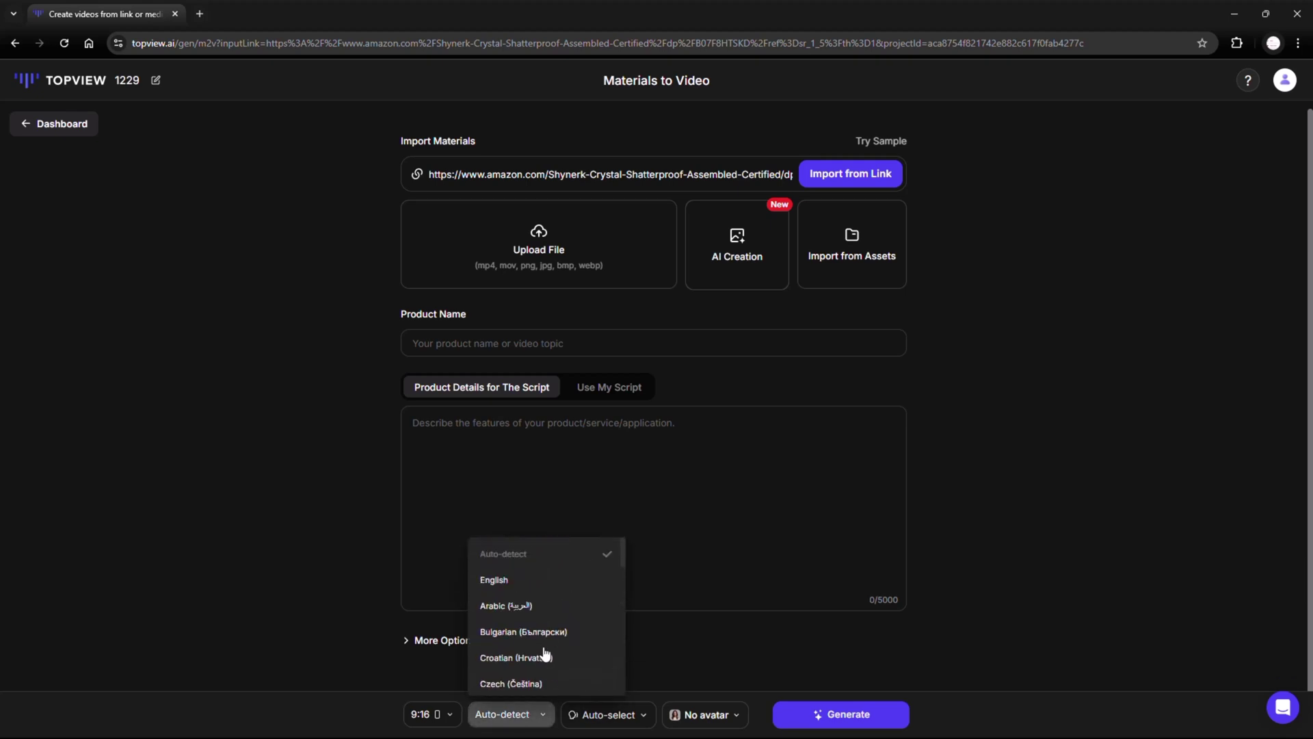
click(616, 714)
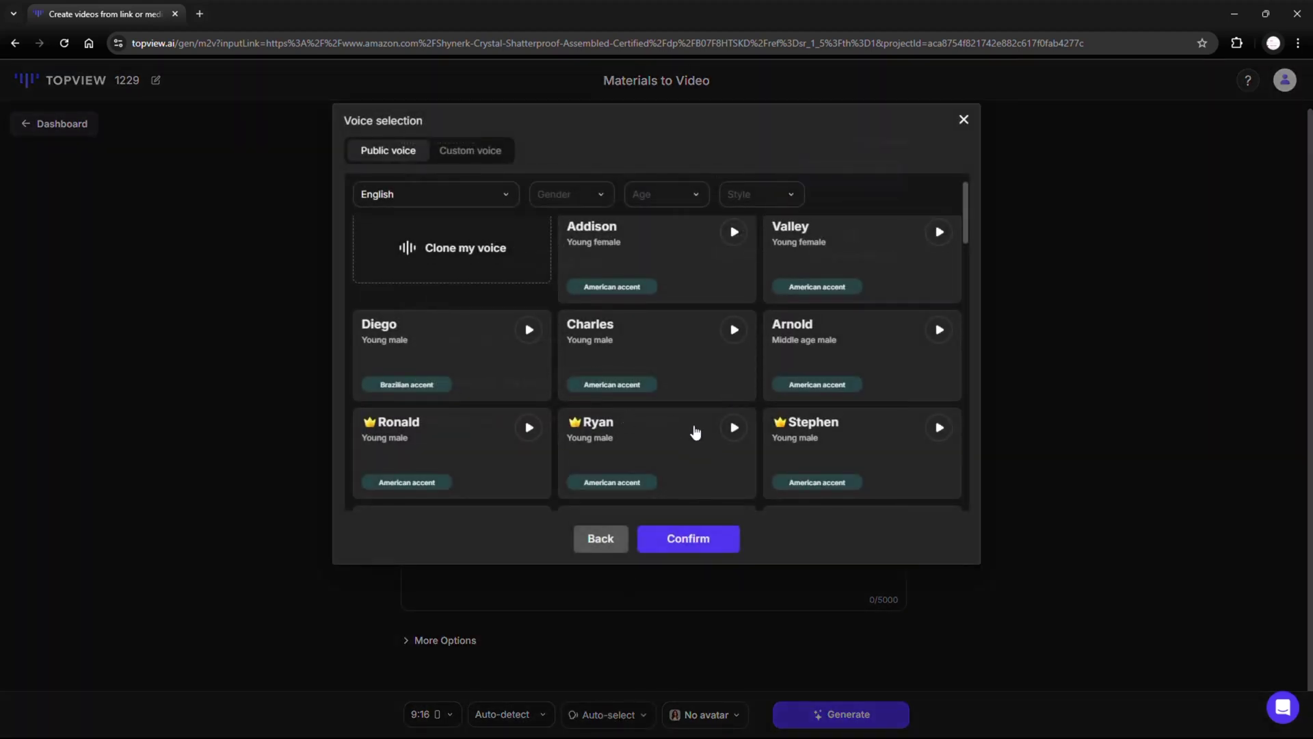
scroll(719, 427, down, 5)
scroll(768, 420, down, 4)
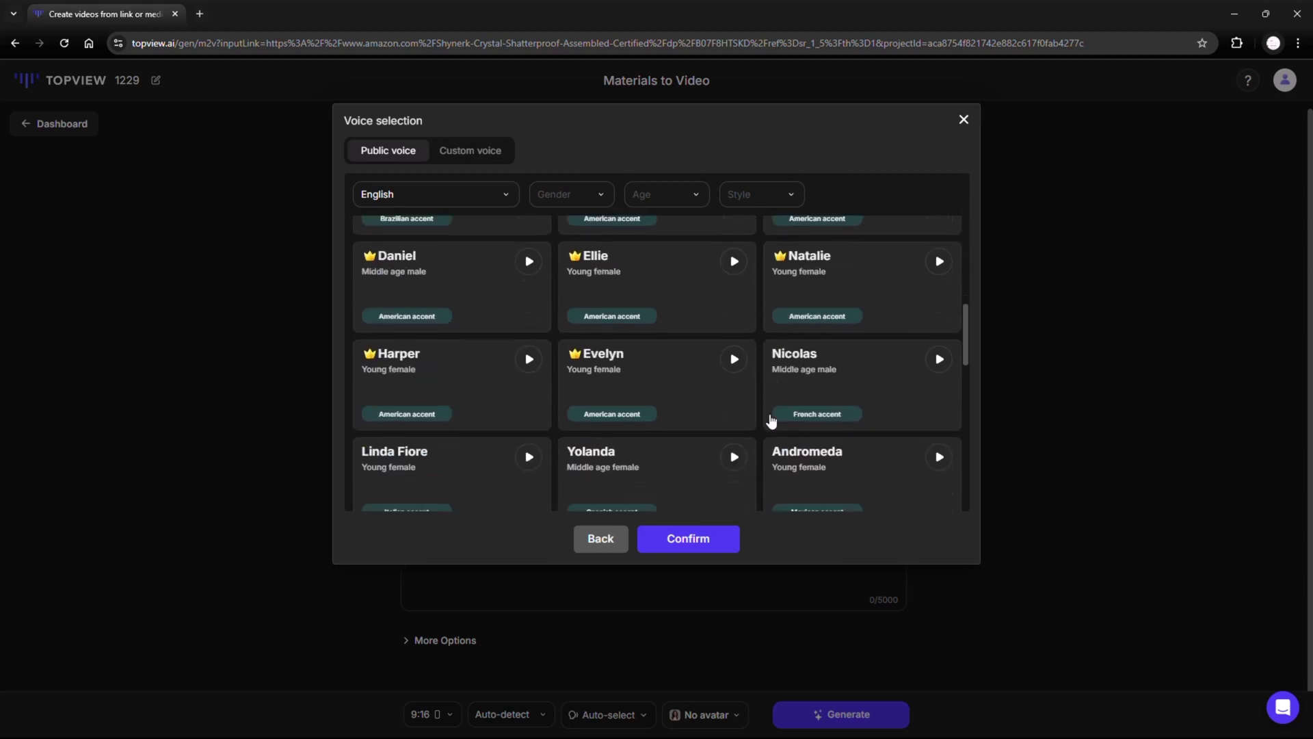
click(604, 539)
click(706, 714)
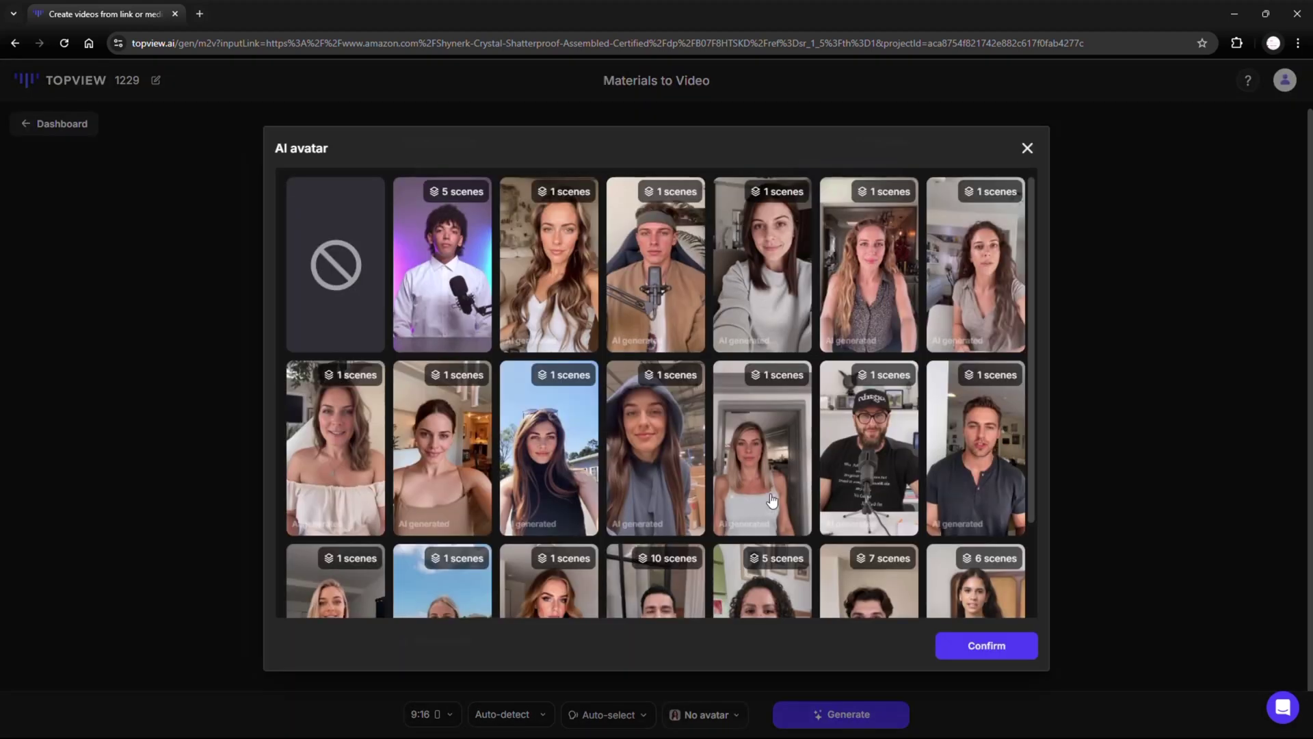
scroll(666, 487, down, 2)
scroll(677, 488, down, 3)
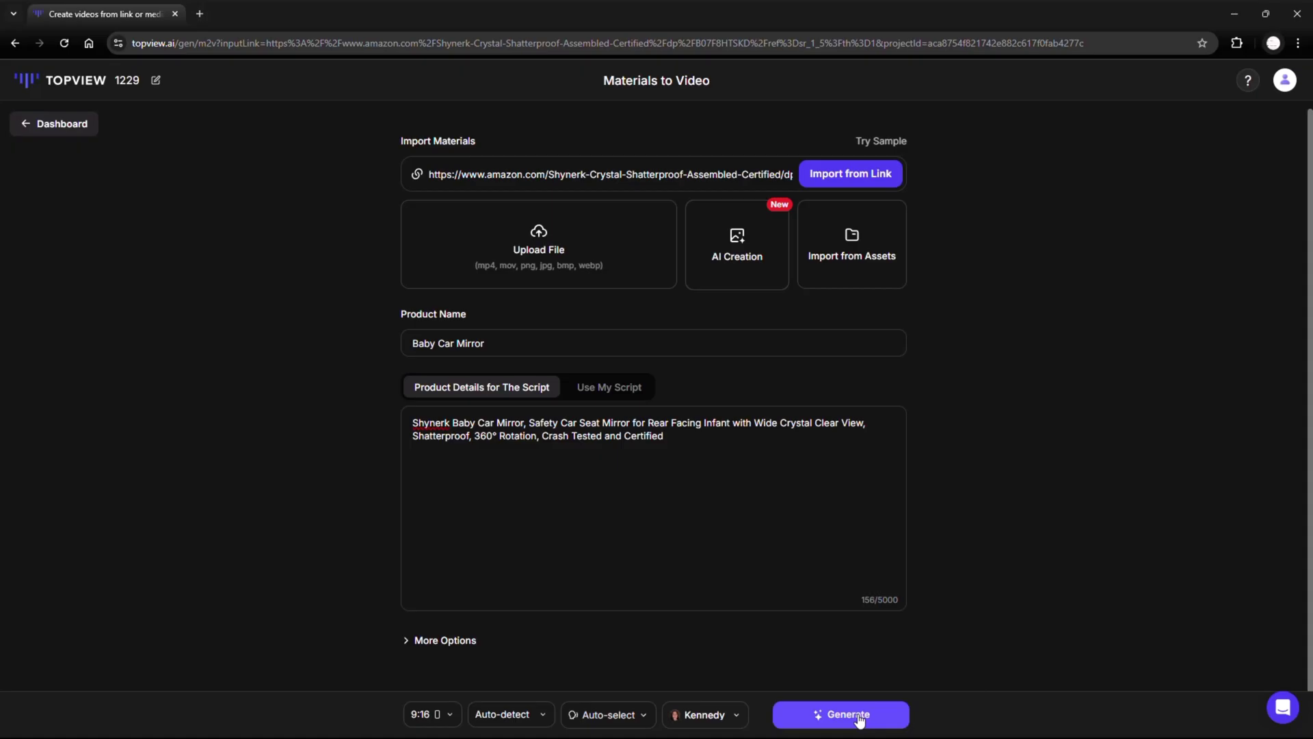
Generate using sample materials and preview the AnkerWork M650 videos for scripts #1, #2 and #3
click(860, 721)
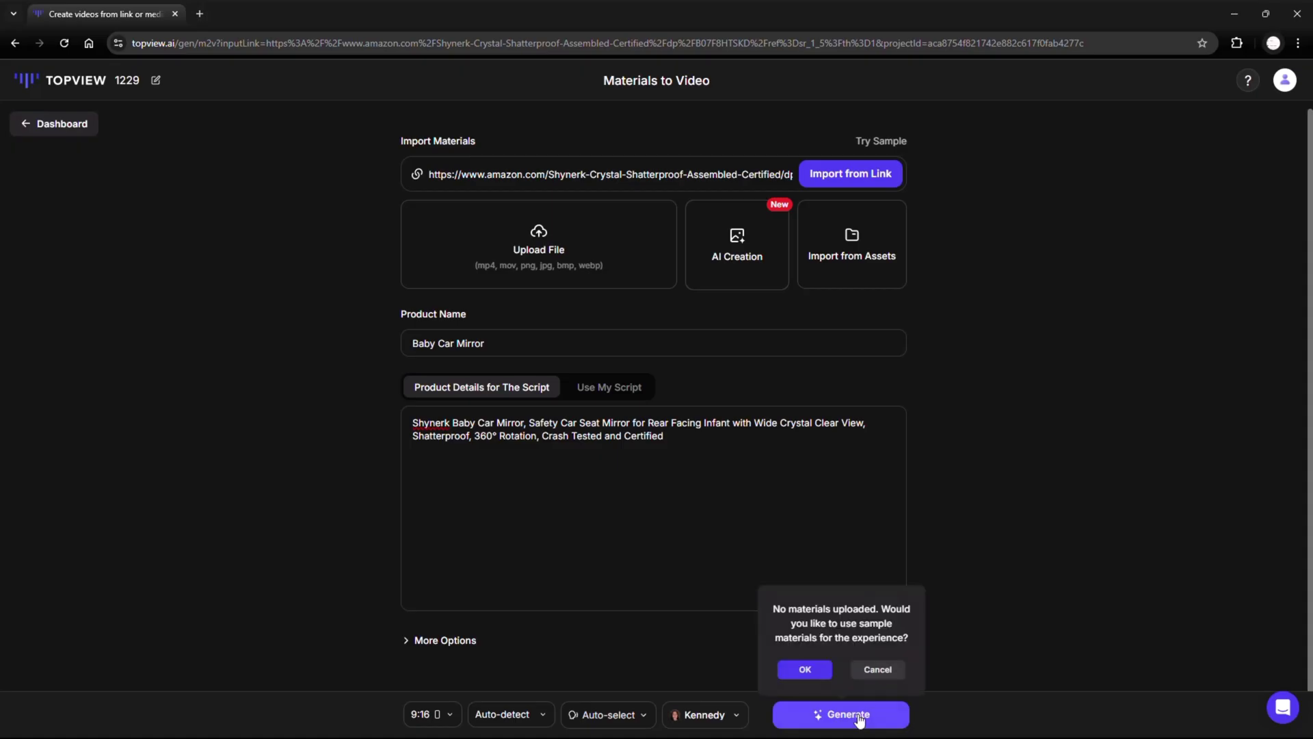
click(807, 670)
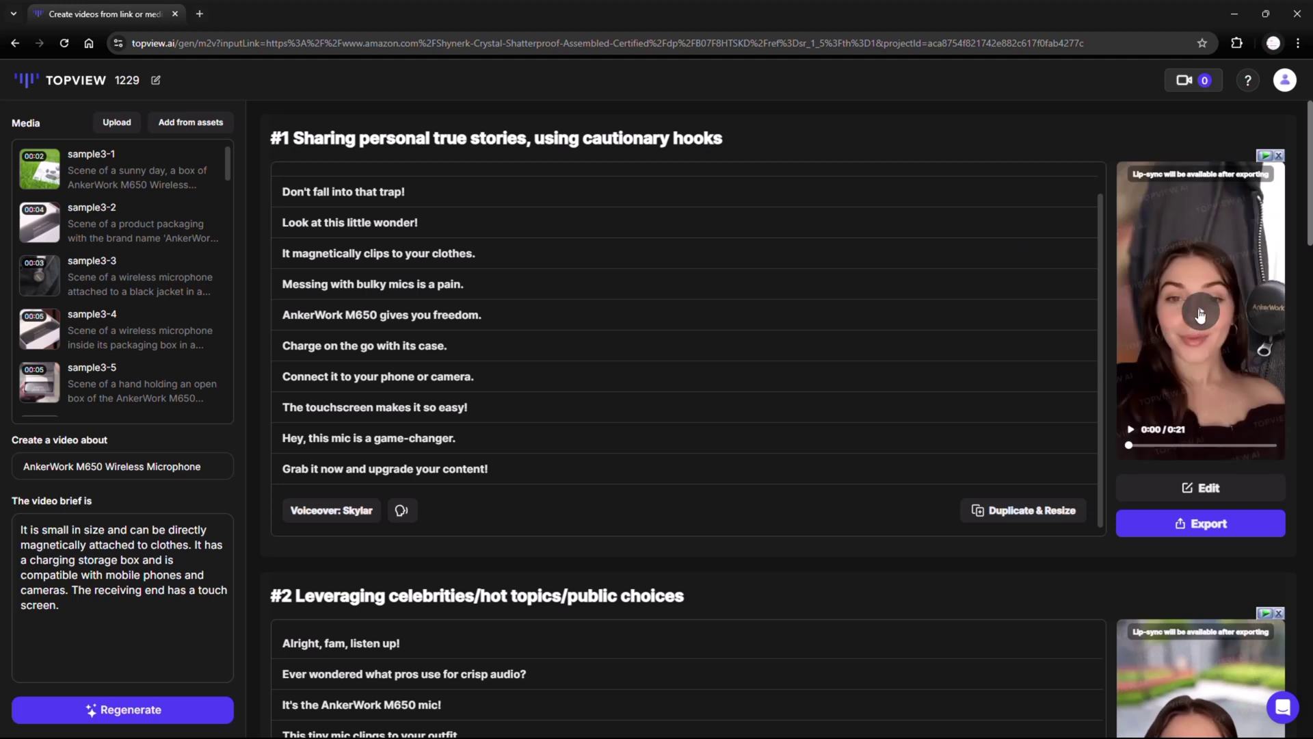
click(1208, 313)
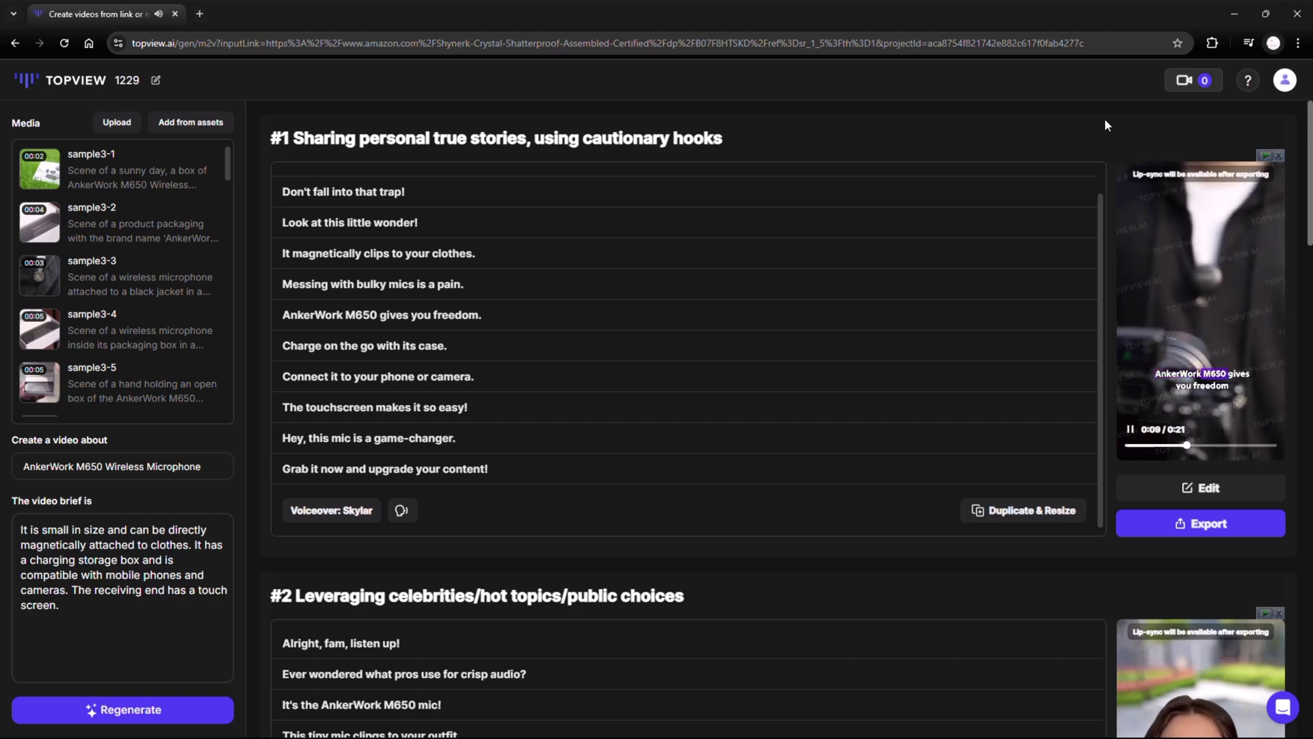
click(1131, 427)
scroll(1121, 411, down, 3)
scroll(1122, 407, down, 2)
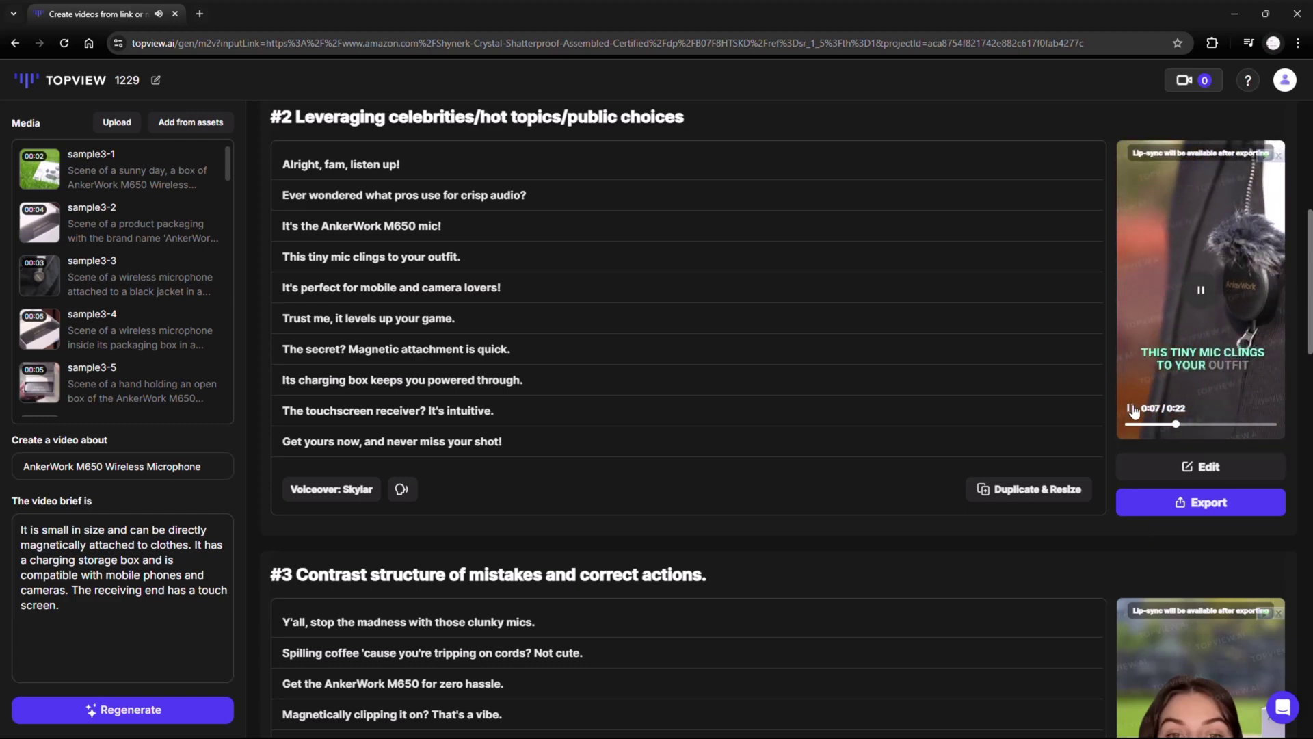
click(1140, 436)
scroll(1141, 436, down, 3)
click(1128, 465)
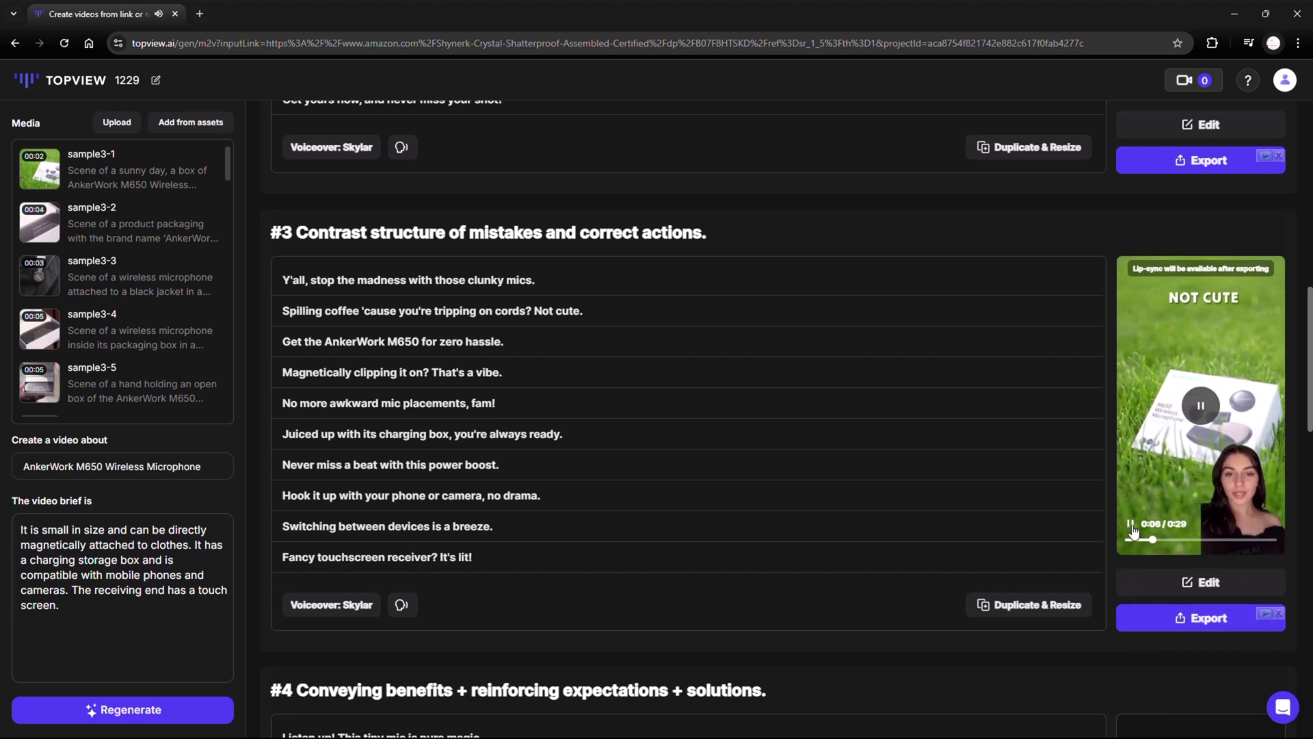
scroll(1134, 575, up, 8)
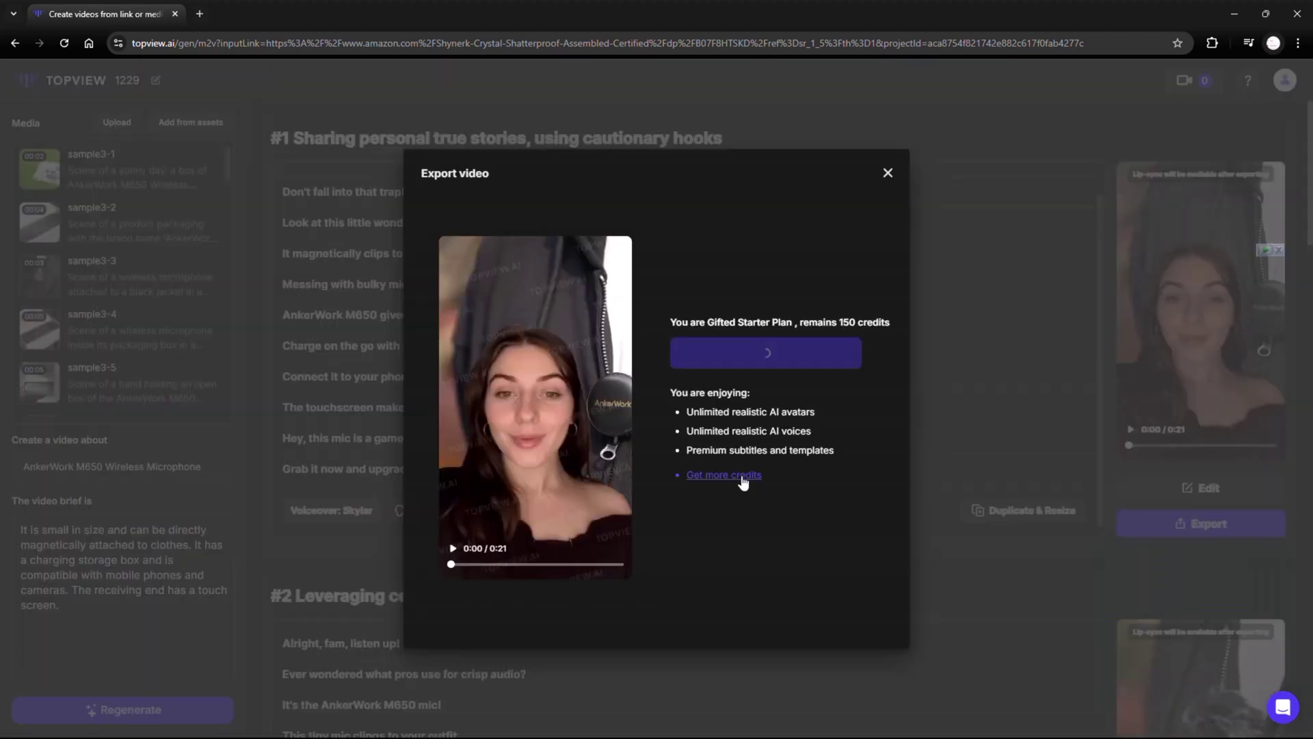
Export script #1's video and go back to the TopView dashboard
click(743, 479)
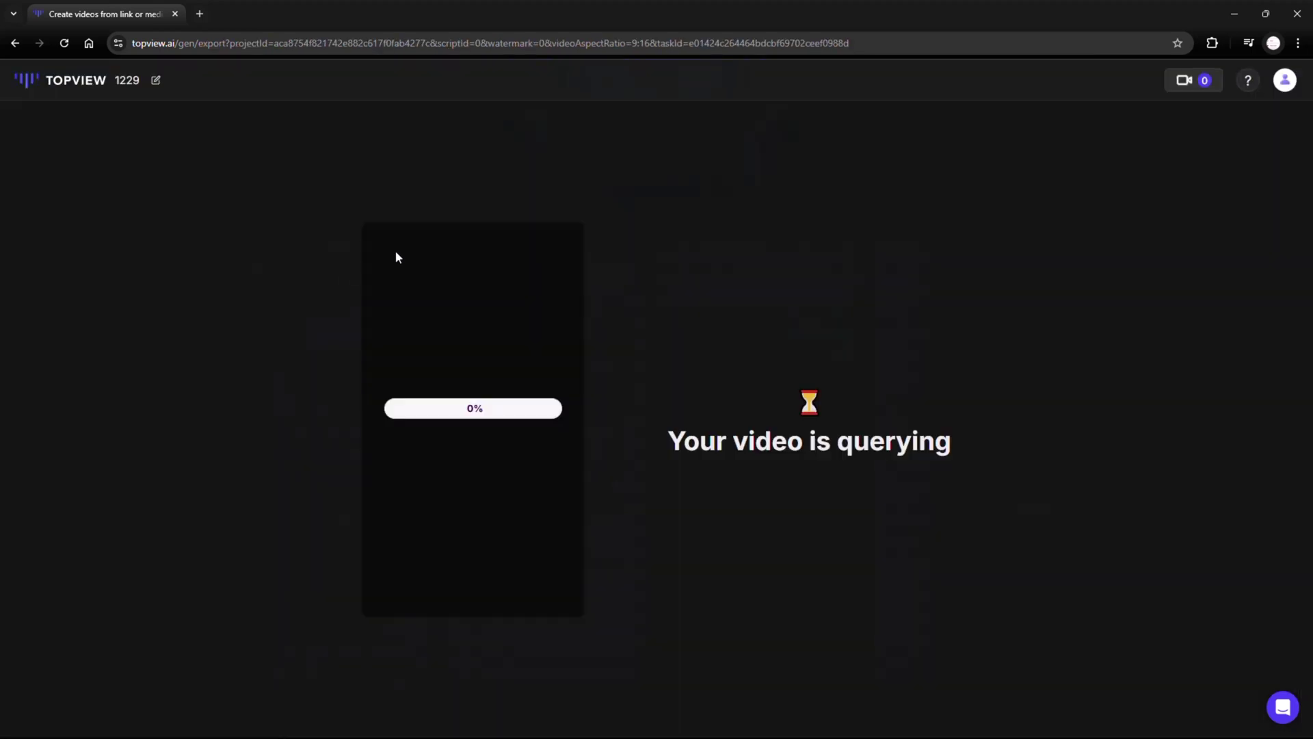
click(14, 43)
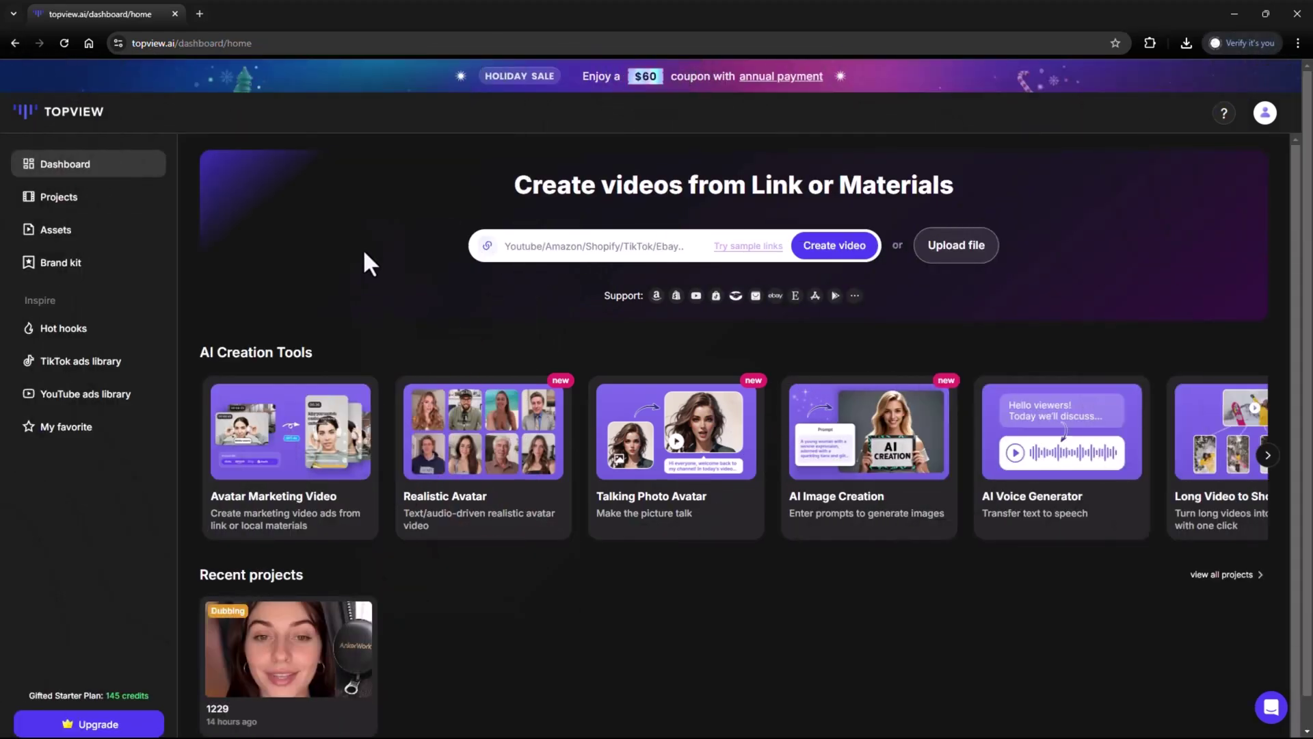
scroll(365, 308, down, 1)
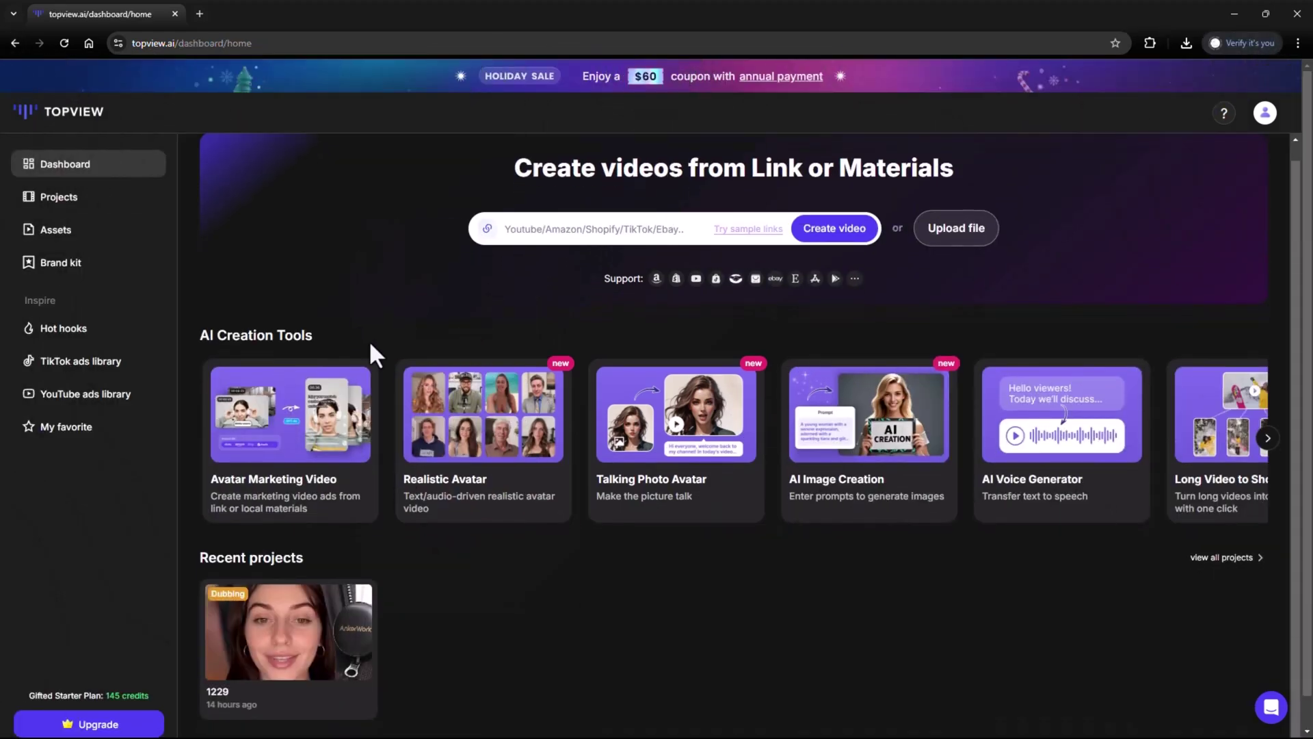
Browse the AI Creation Tools carousel and Hot hooks rankings, ending in the TikTok ads library
click(1269, 439)
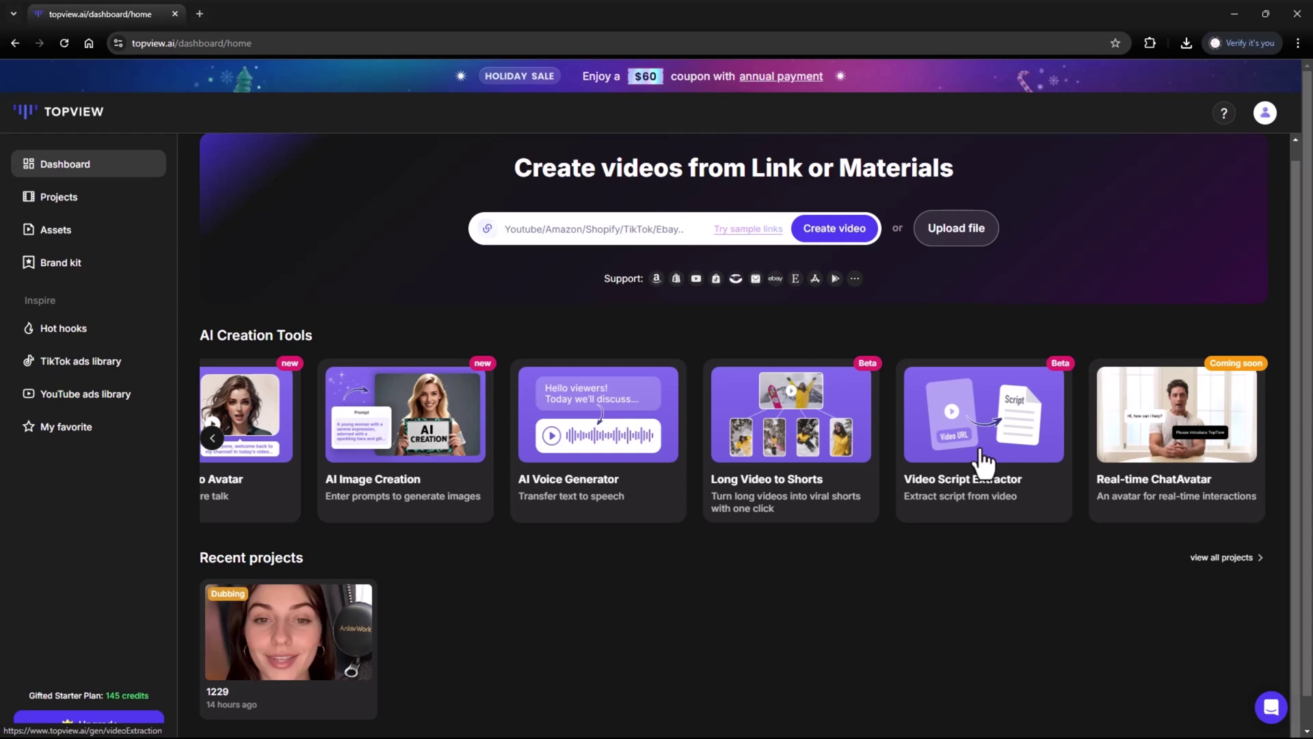
click(213, 449)
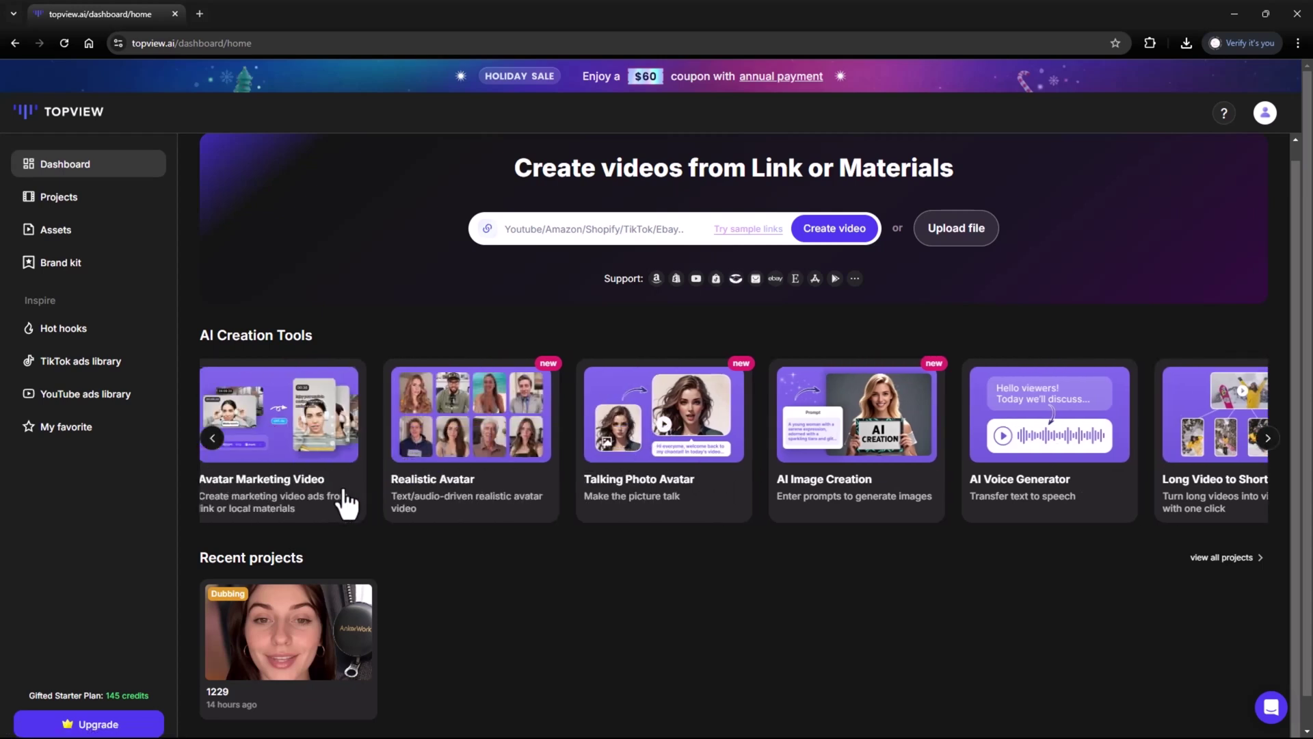
click(78, 296)
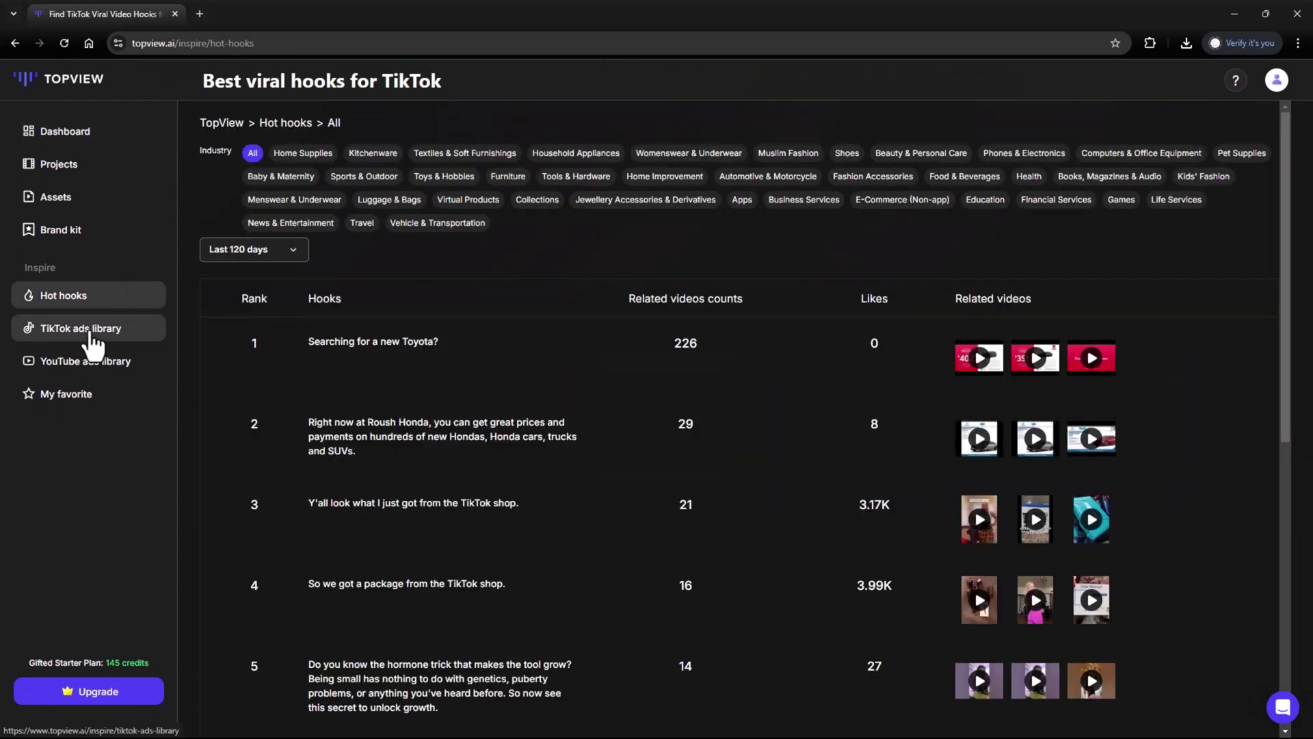
scroll(662, 448, down, 3)
scroll(662, 448, down, 3)
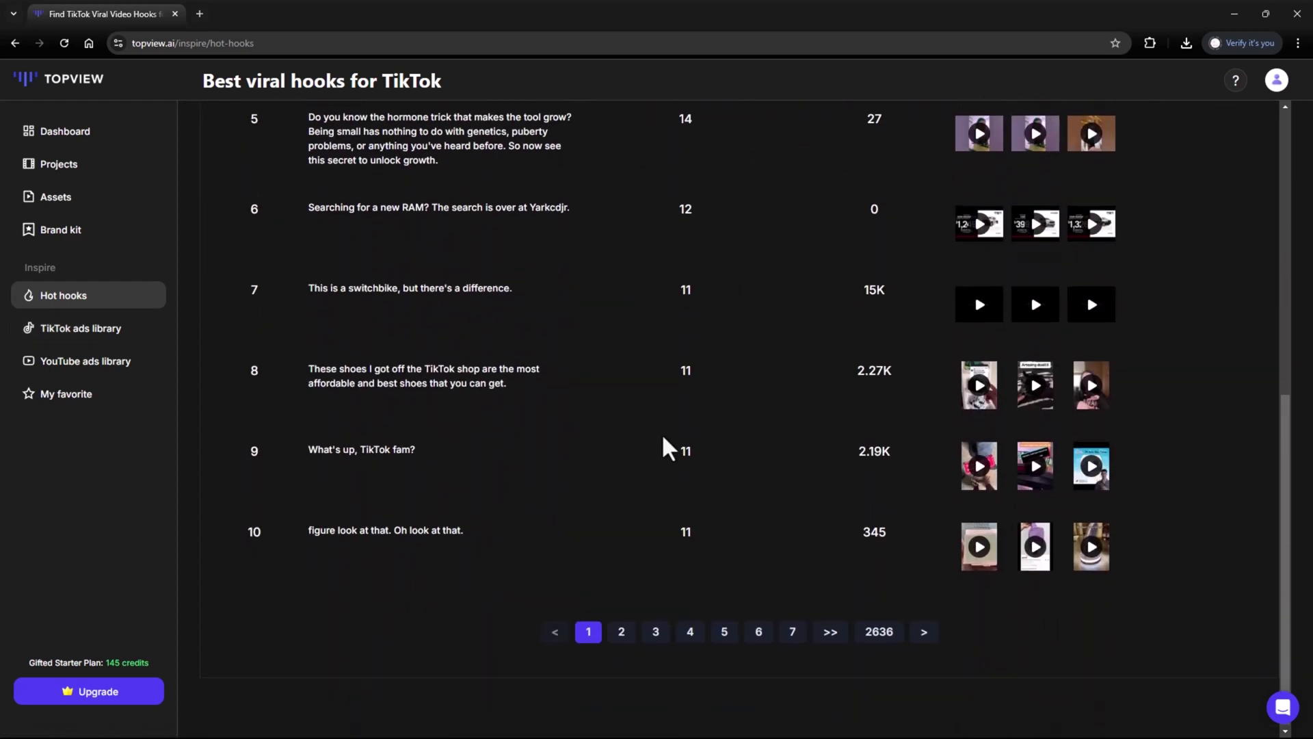
scroll(663, 436, up, 2)
scroll(663, 436, up, 3)
scroll(626, 431, up, 3)
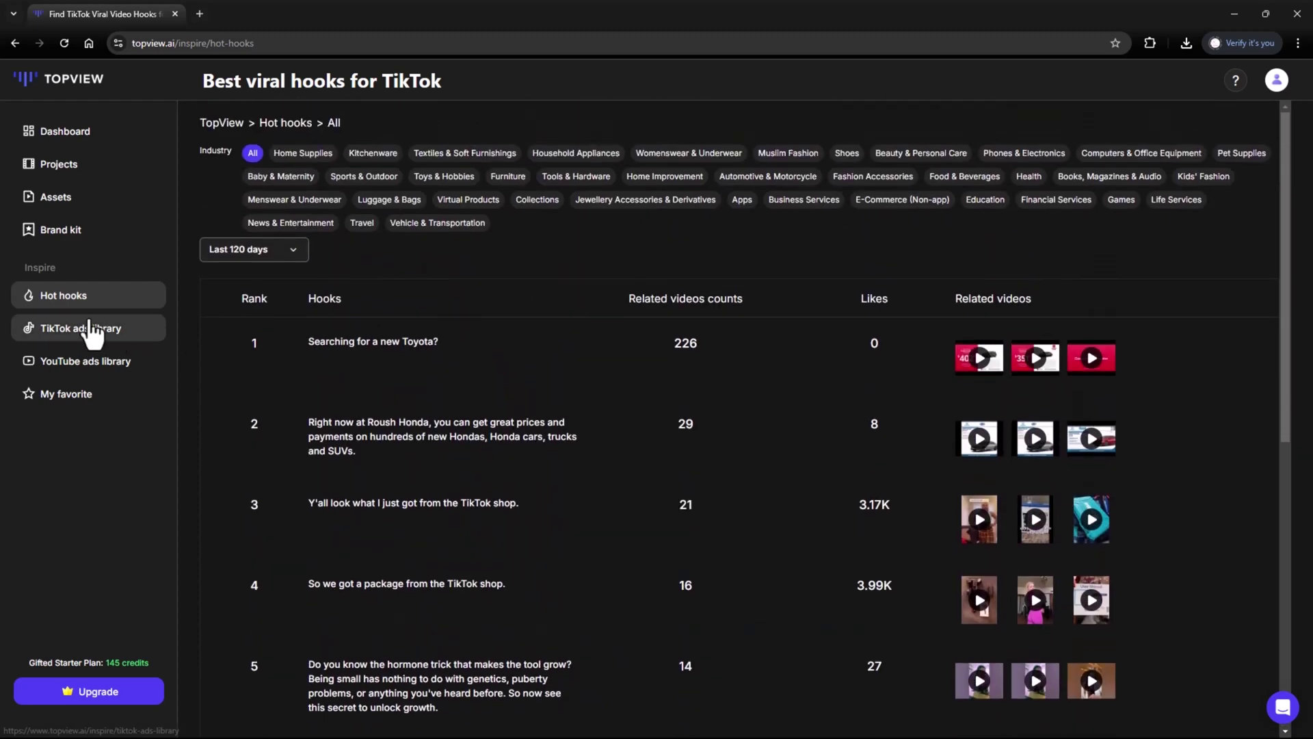
click(90, 330)
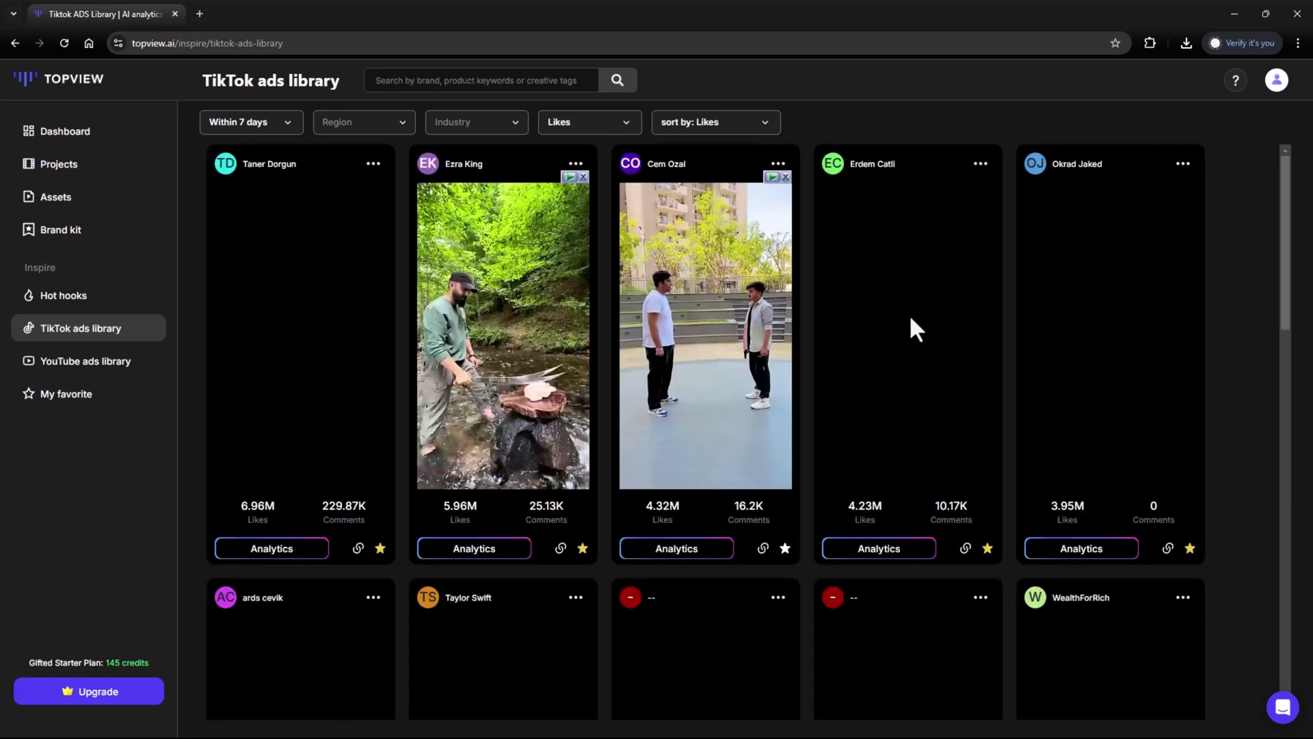
scroll(910, 319, down, 3)
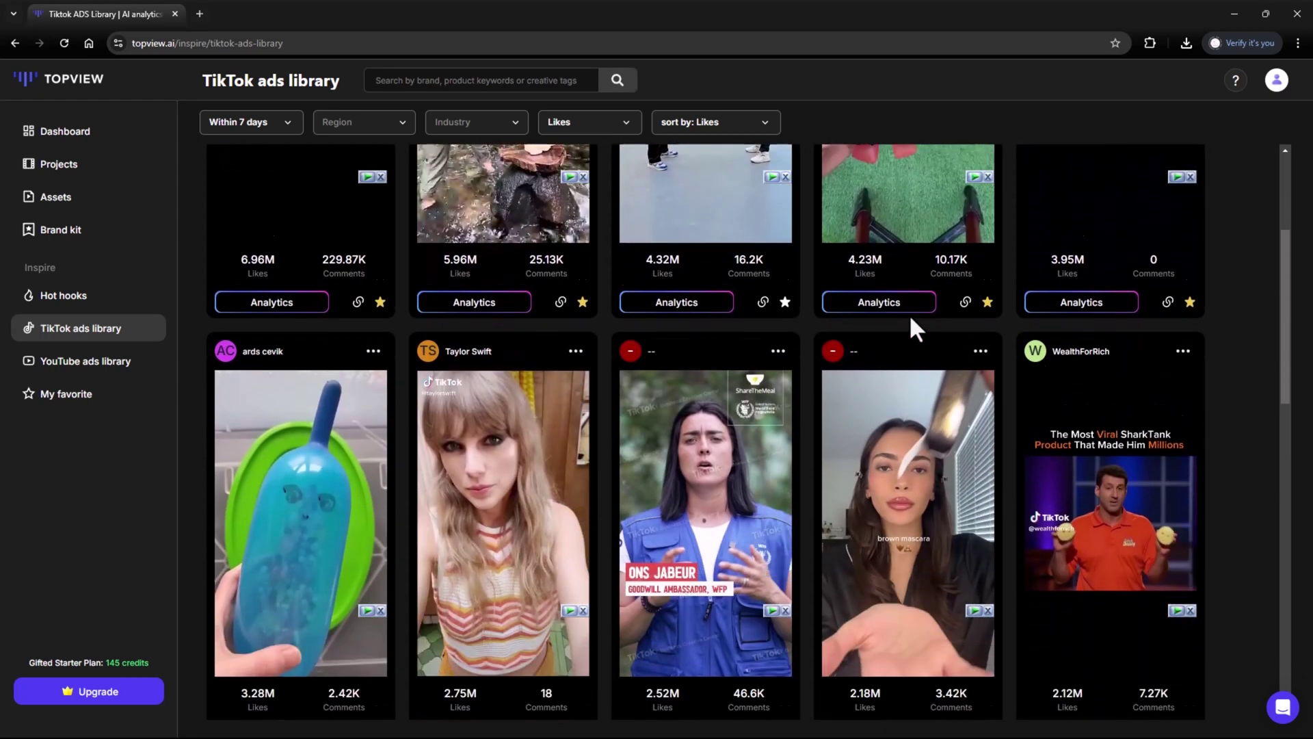